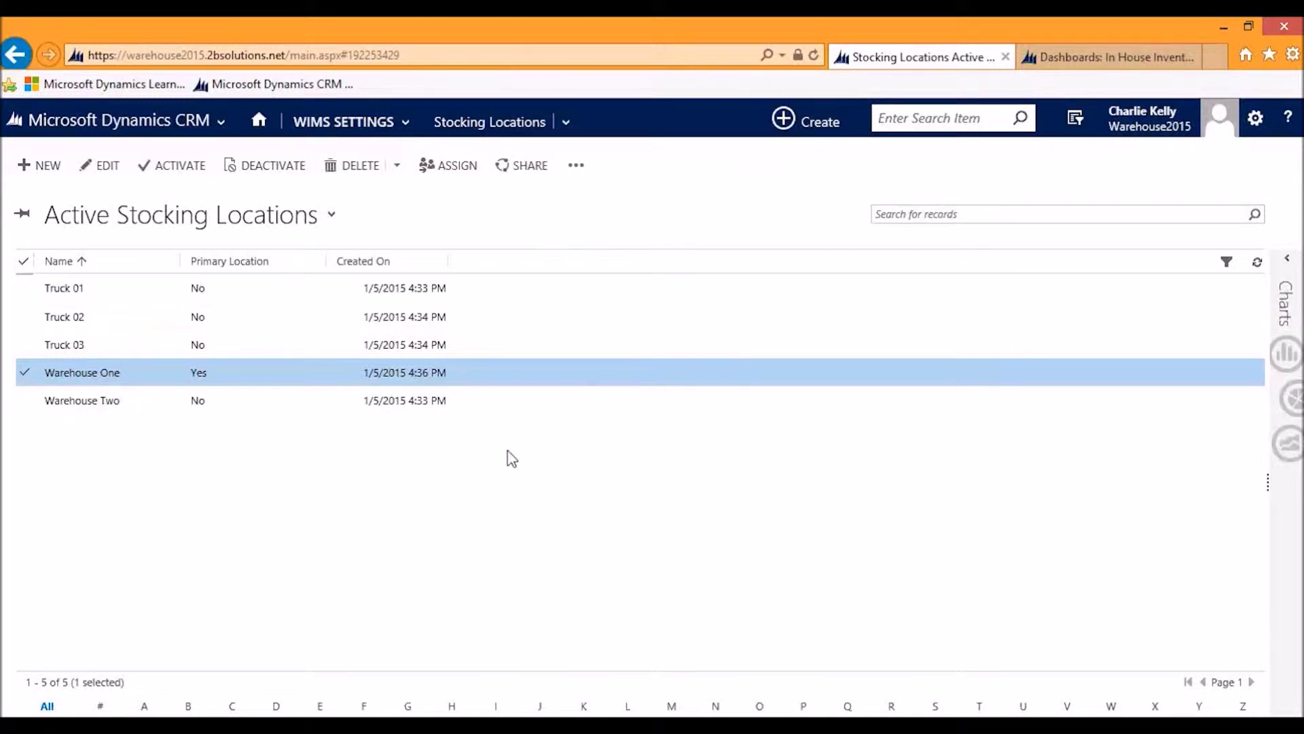
# - Open the Warehouse One stocking location record from the Active Stocking Locations list
pyautogui.doubleClick(316, 381)
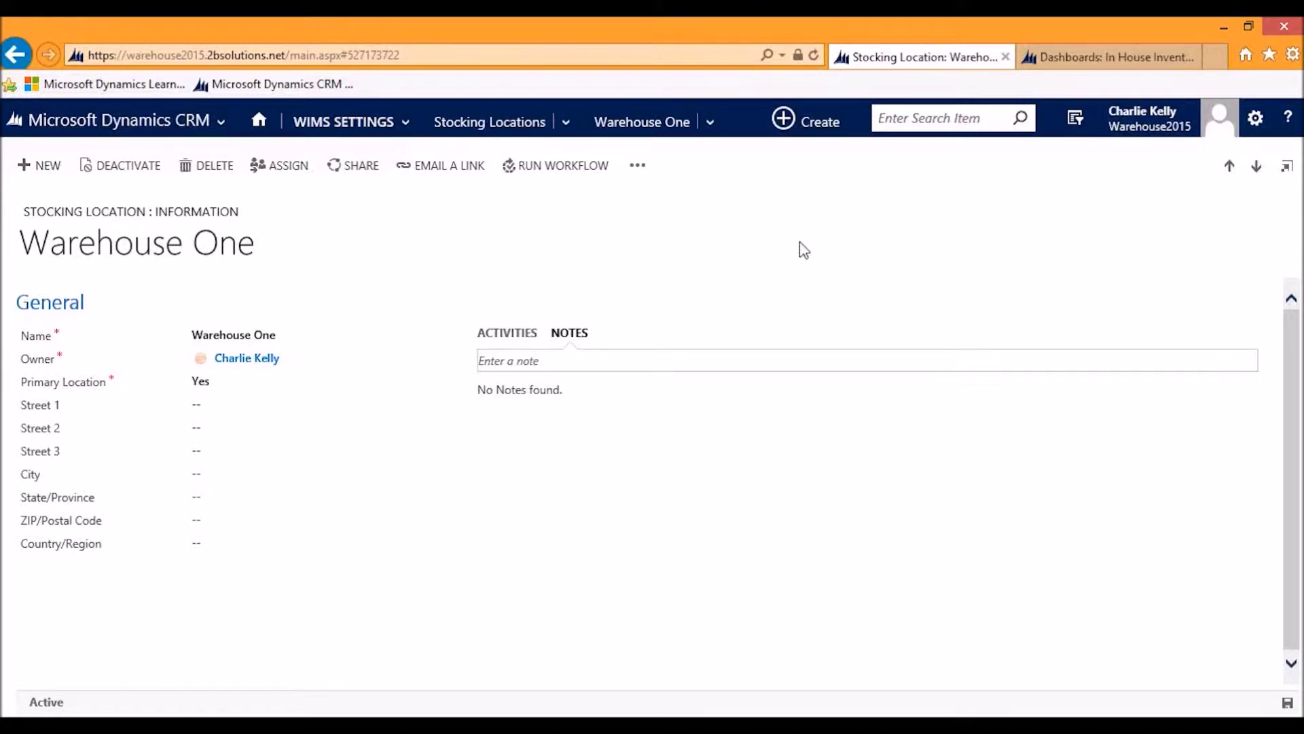
# - Switch to the In House Inventory and Products dashboard
pyautogui.click(1078, 55)
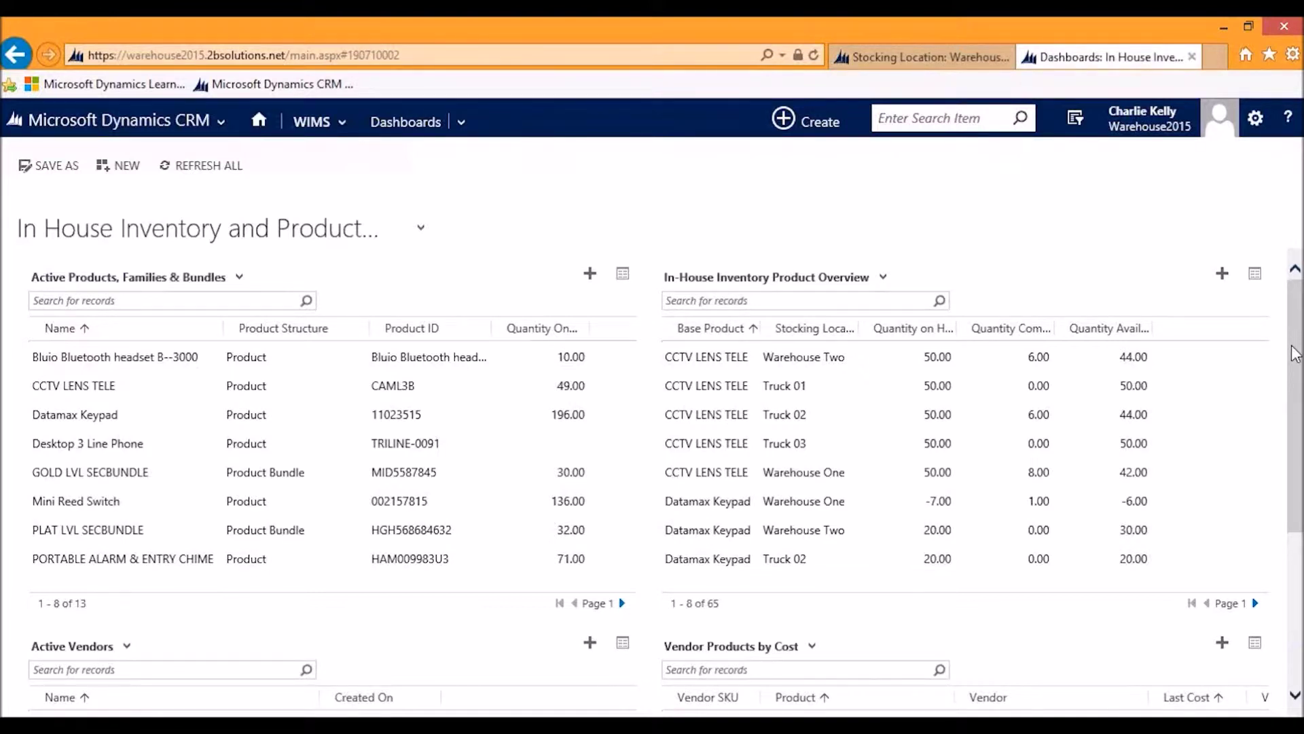
# - Open the Active Products, Families & Bundles list in its own window, then the CCTV LENS TELE record
pyautogui.click(624, 277)
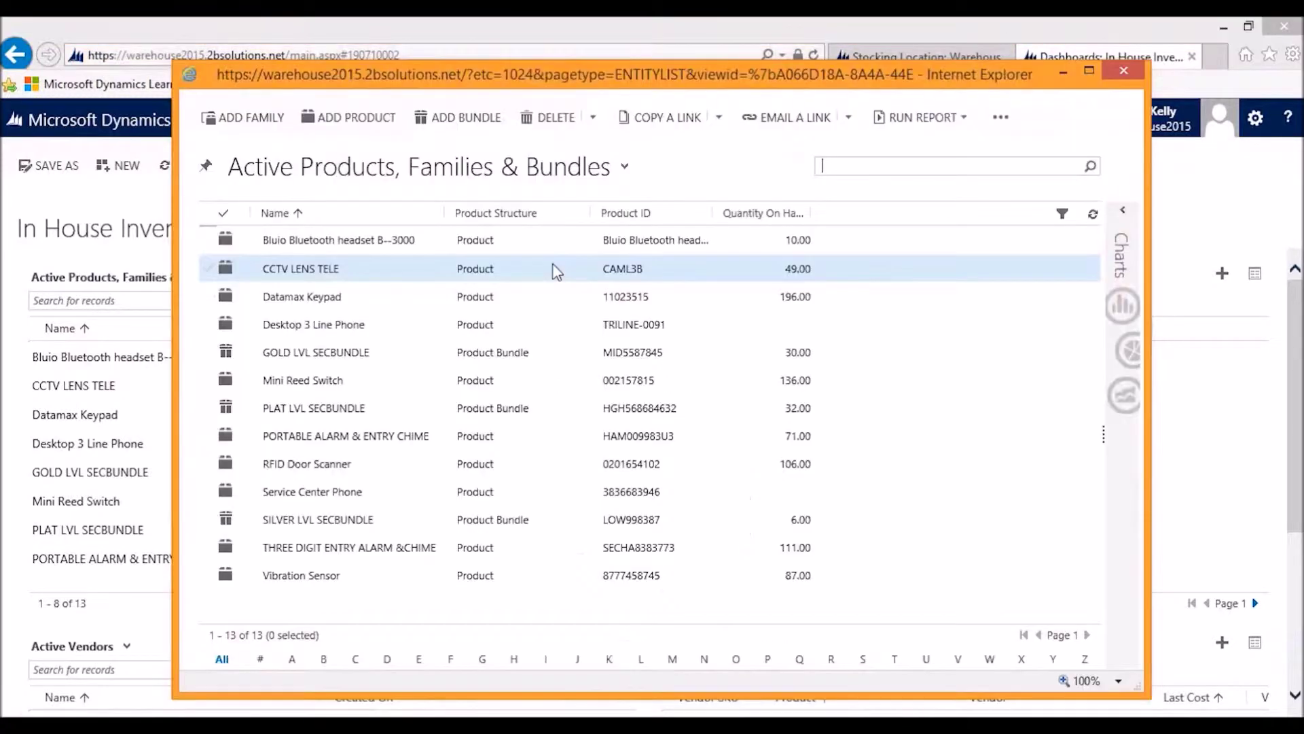
pyautogui.doubleClick(557, 270)
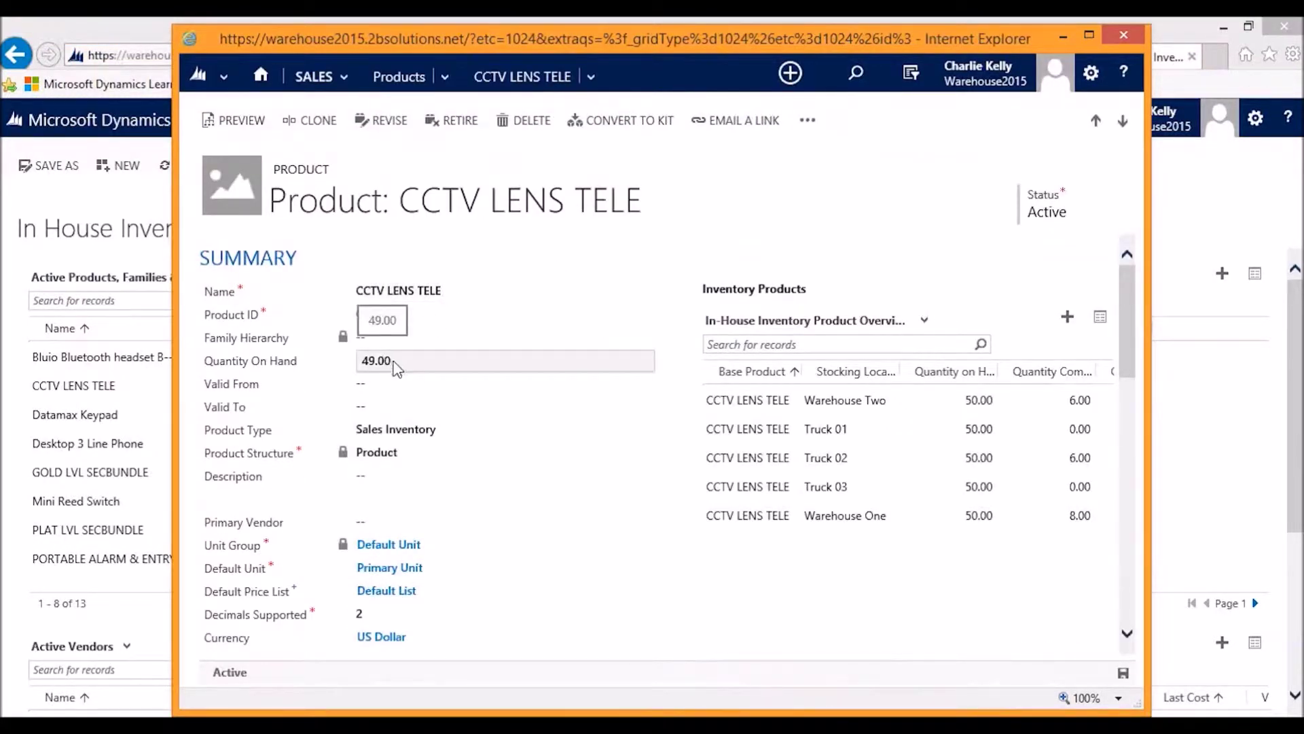
# - Review the CCTV LENS TELE form sections, then close it back to the 13-item products list
pyautogui.scroll(-4, 418, 460)
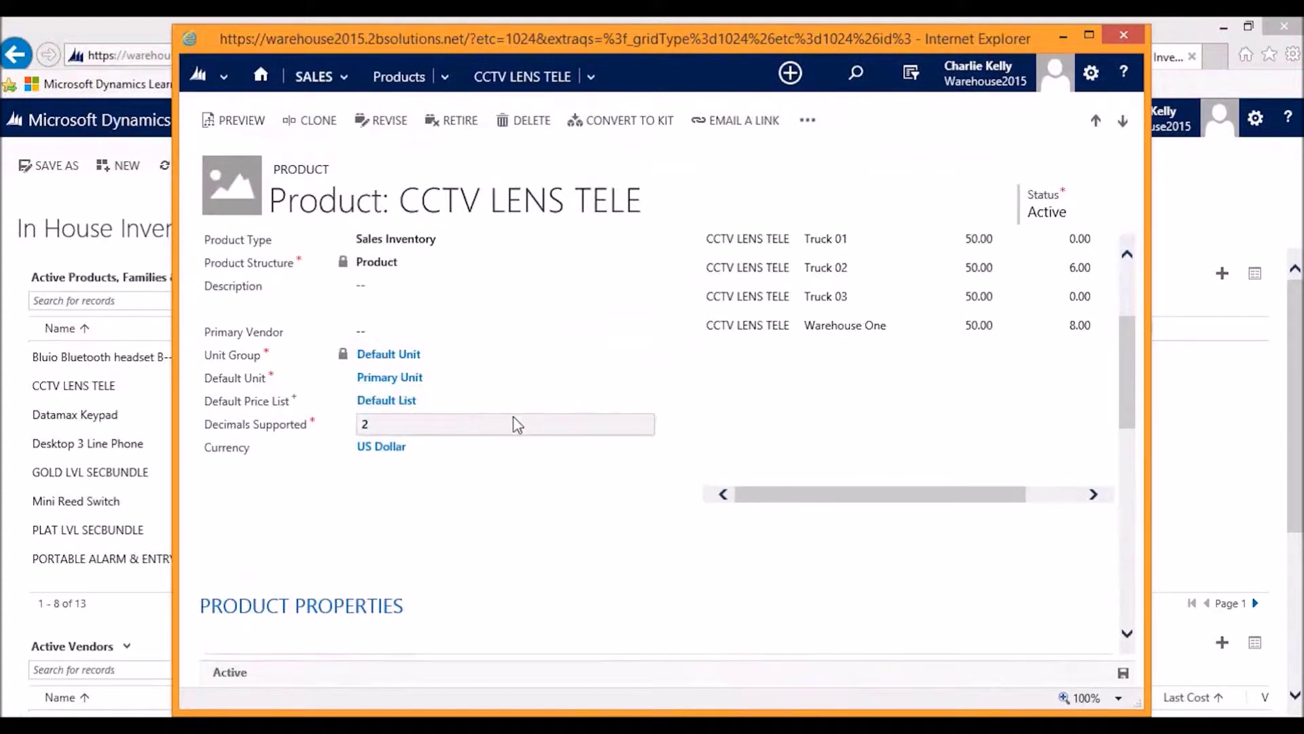
pyautogui.scroll(-3, 516, 425)
pyautogui.scroll(-1, 350, 282)
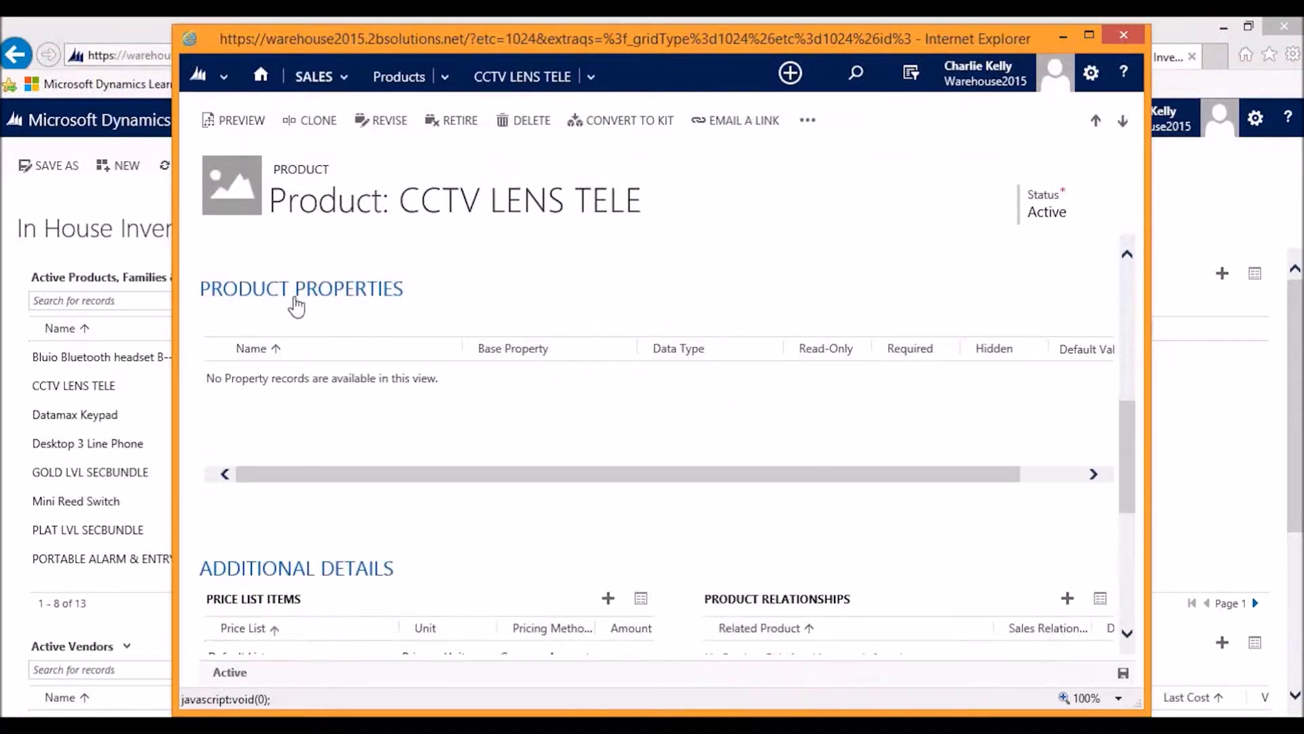
pyautogui.scroll(-3, 347, 299)
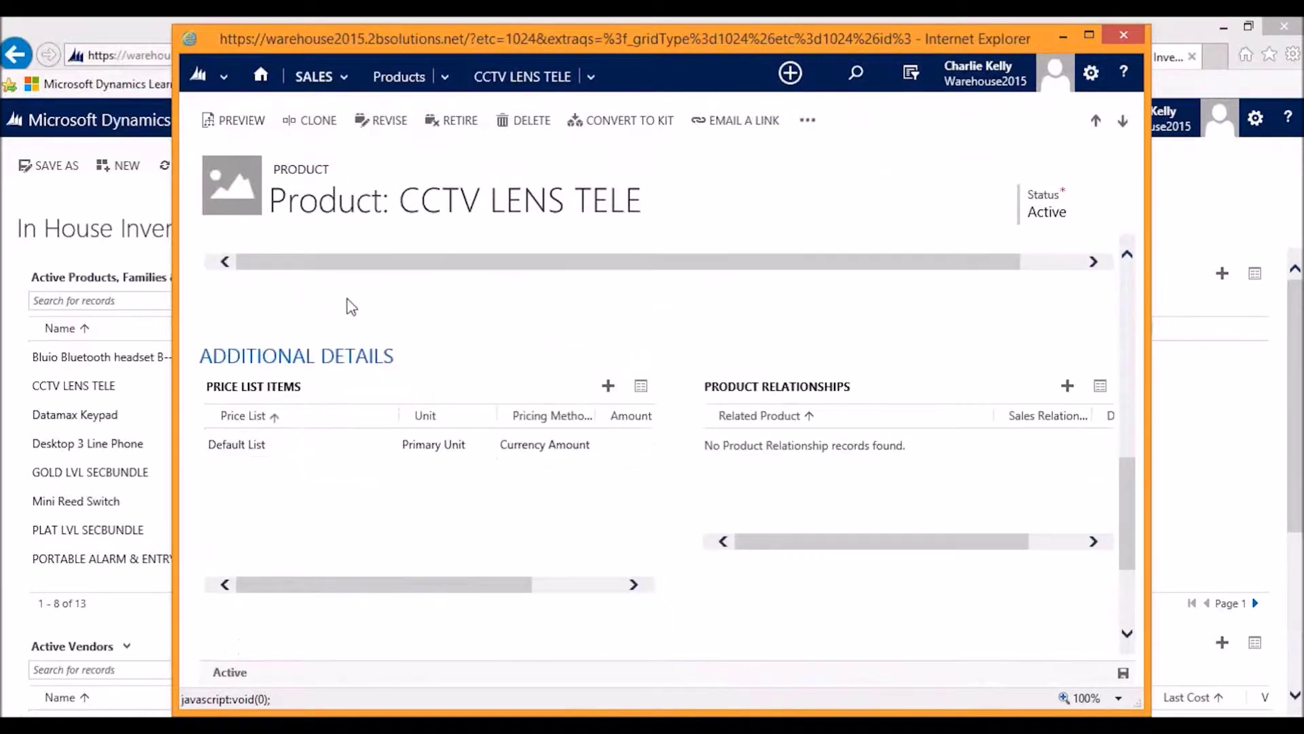
pyautogui.scroll(6, 553, 509)
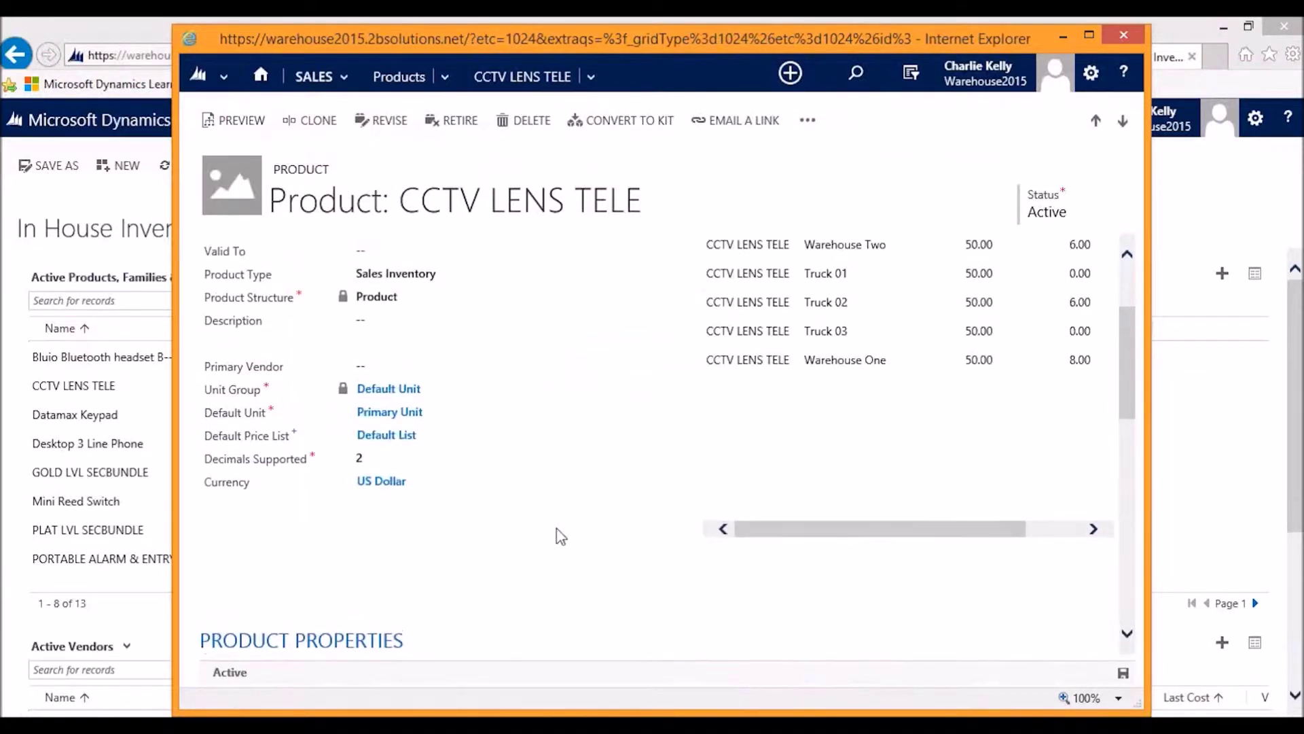
pyautogui.scroll(2, 563, 537)
pyautogui.scroll(-1, 625, 556)
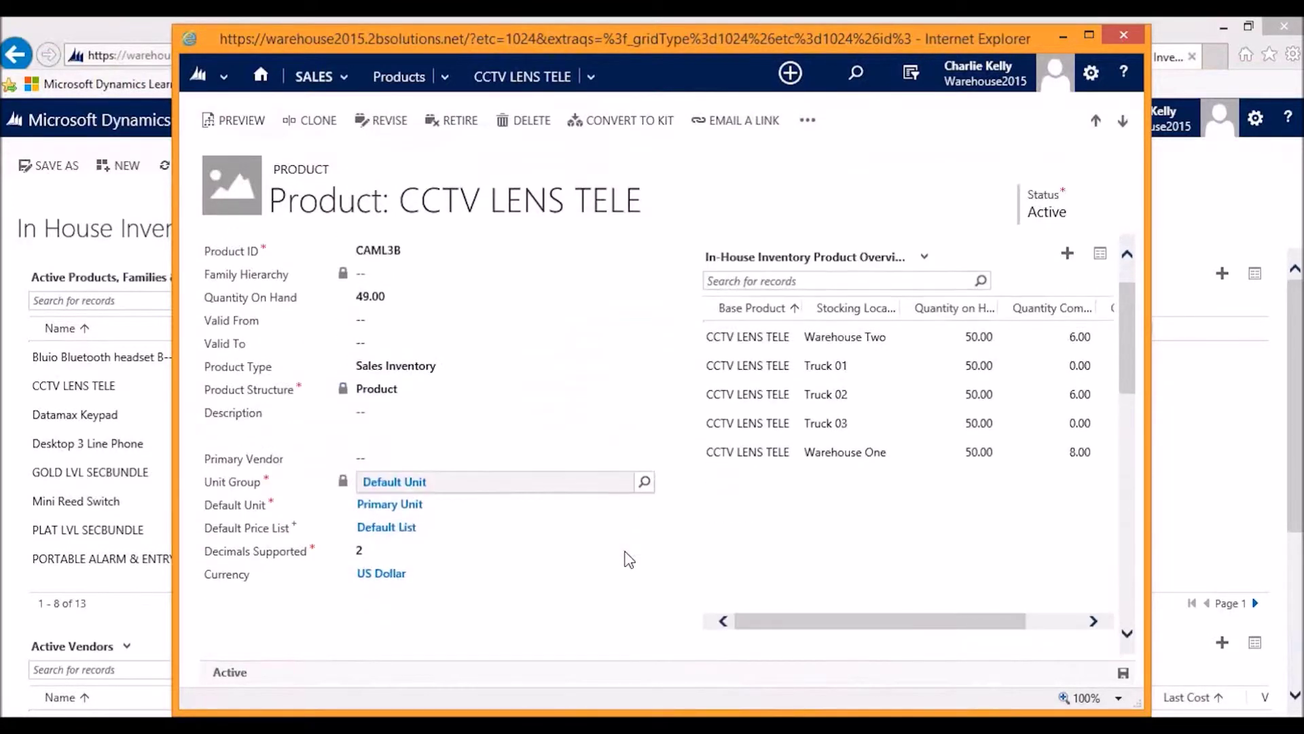
pyautogui.click(1135, 33)
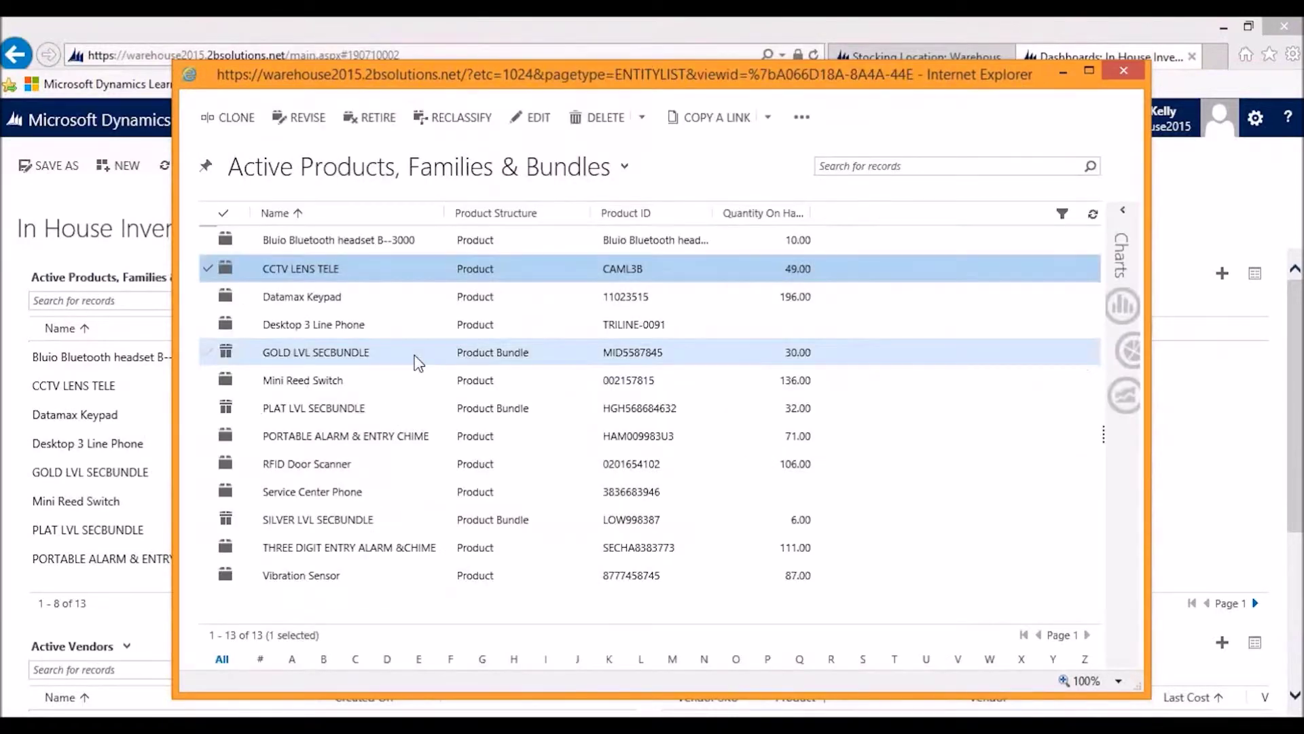
# - Review GOLD LVL SECBUNDLE's three component products, then reopen the CCTV LENS TELE record
pyautogui.click(416, 361)
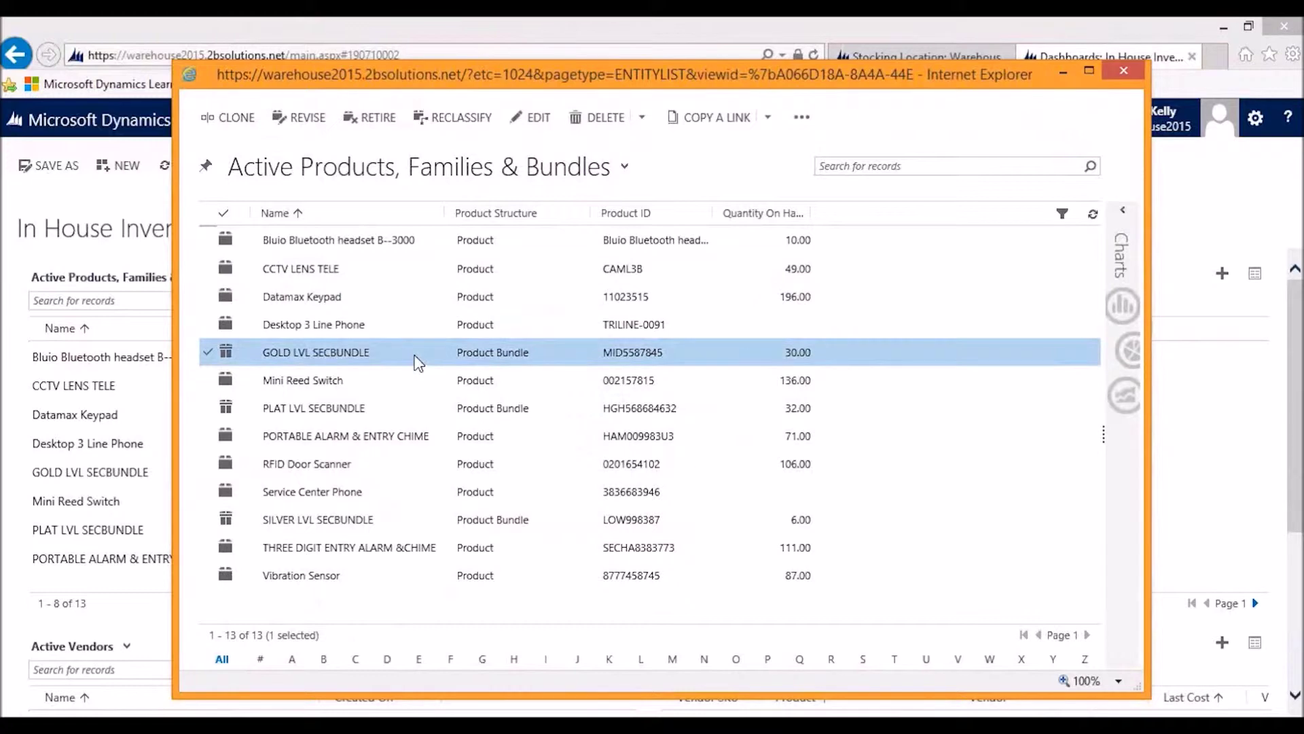
pyautogui.doubleClick(416, 358)
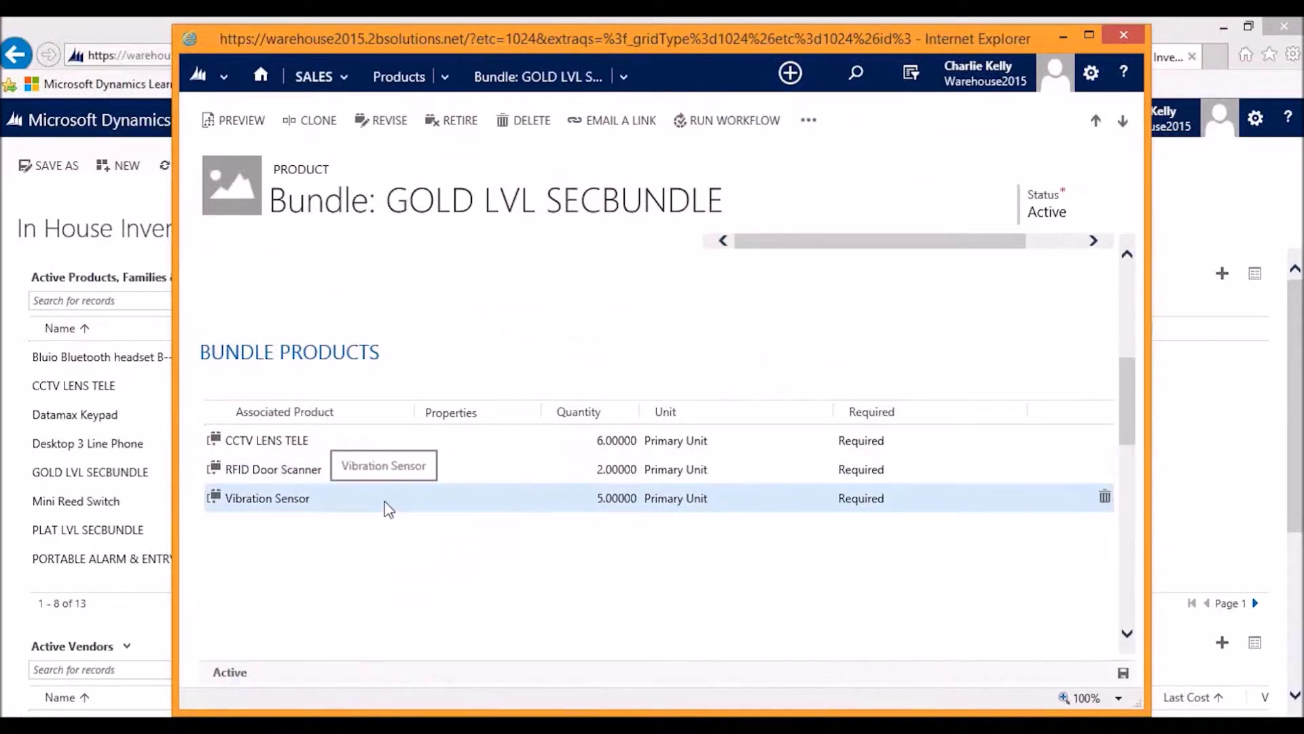
pyautogui.click(1121, 42)
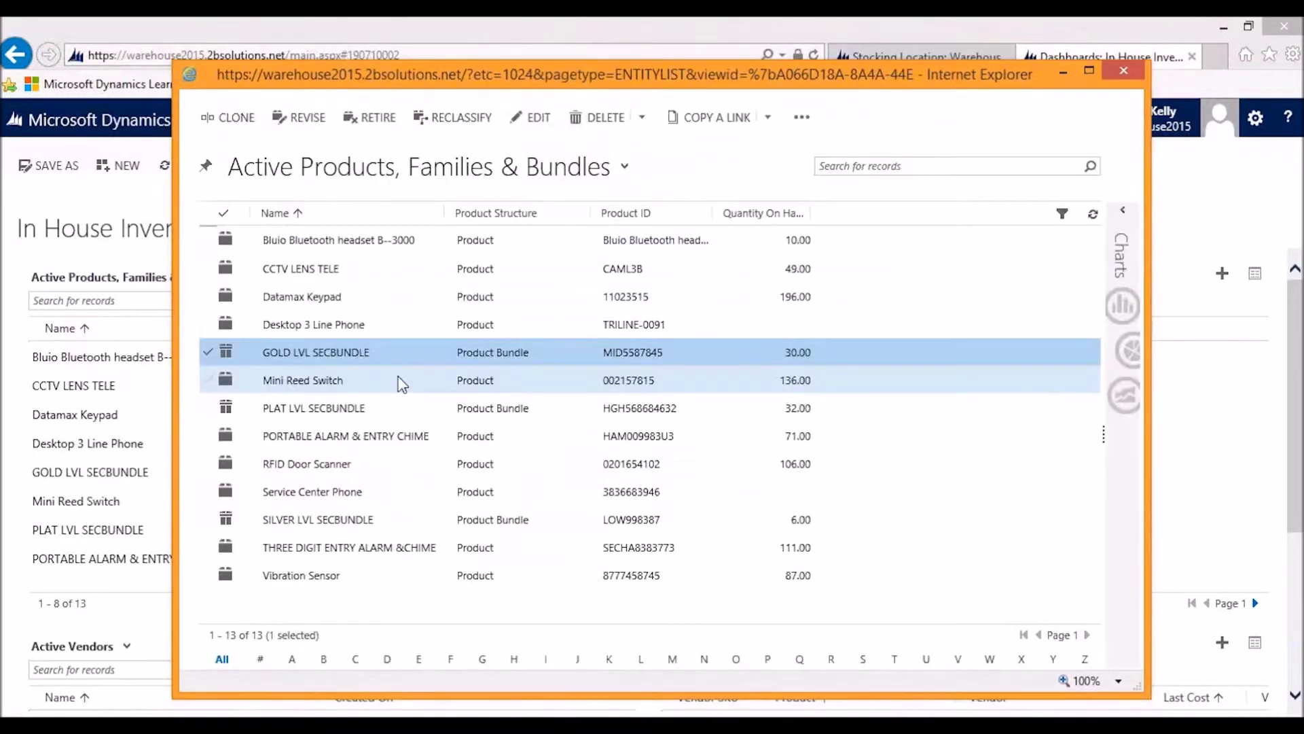
pyautogui.click(411, 272)
pyautogui.doubleClick(410, 272)
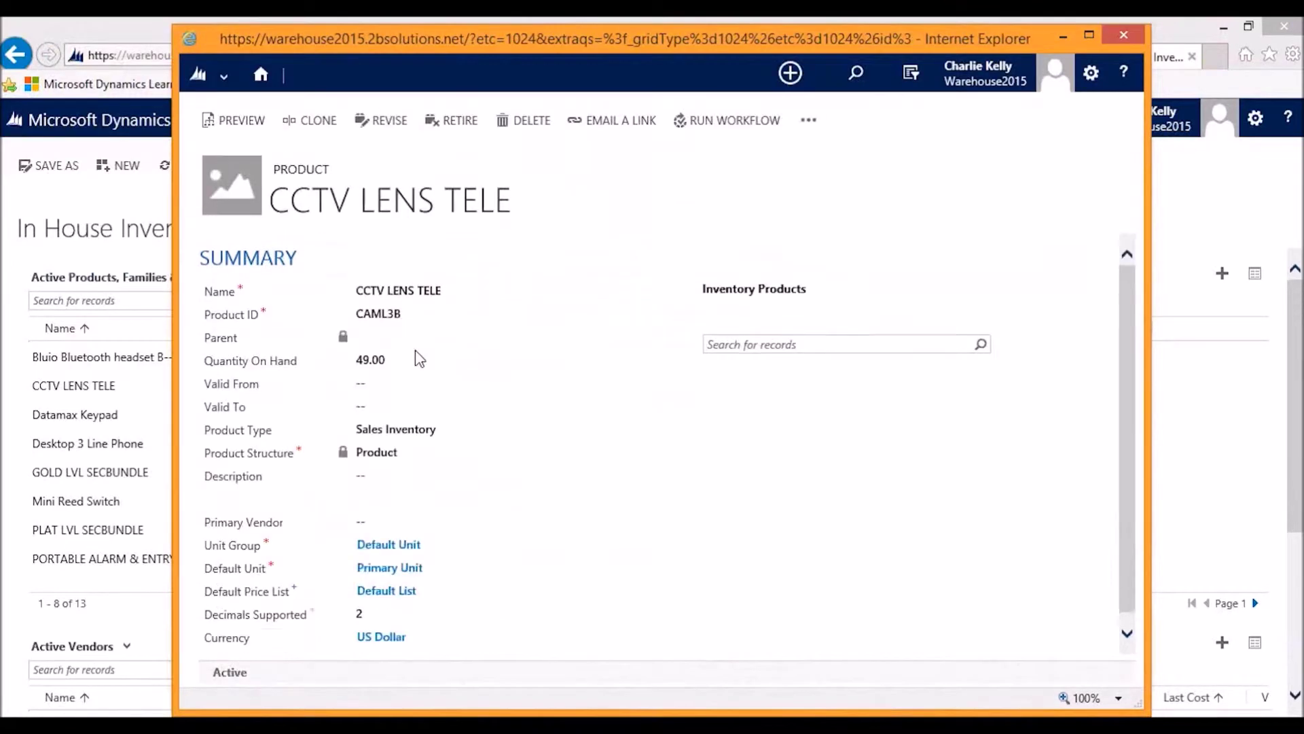
# - Set the product's Primary Vendor lookup to BG Micro
pyautogui.click(392, 519)
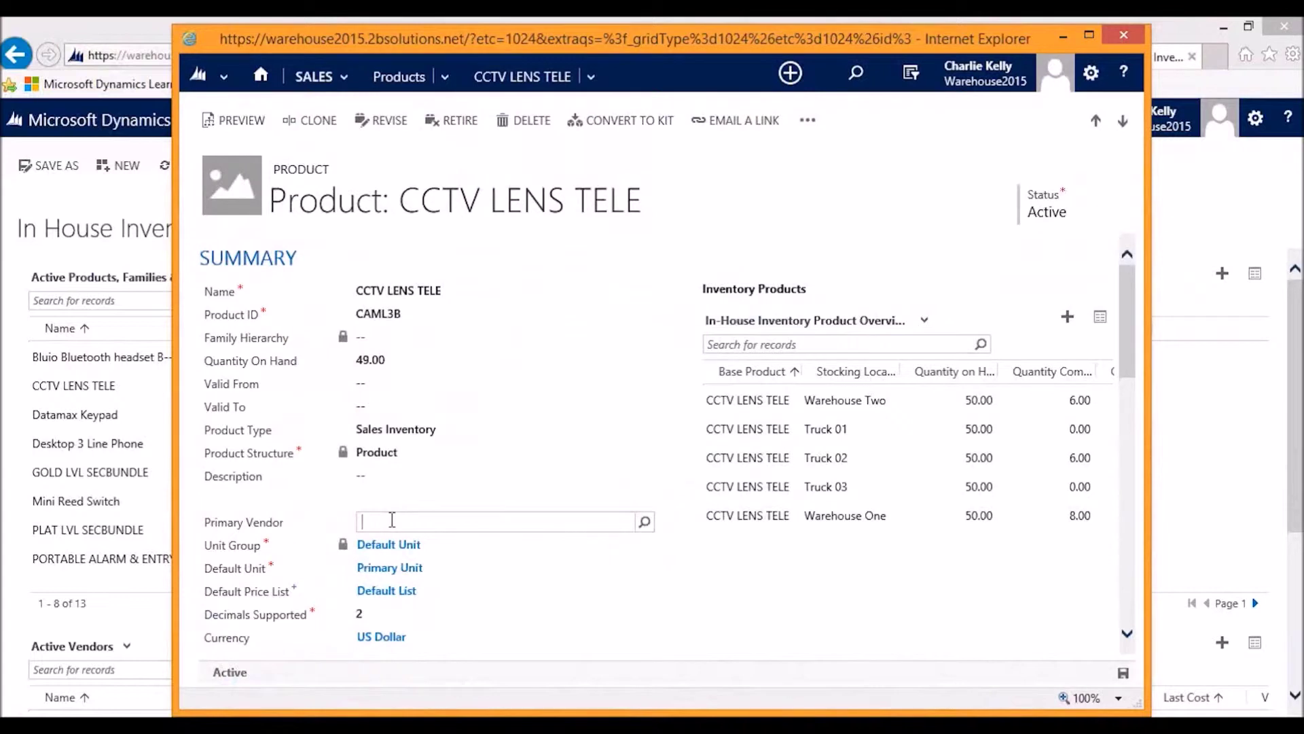
pyautogui.click(392, 523)
pyautogui.press('Down')
pyautogui.press('Down')
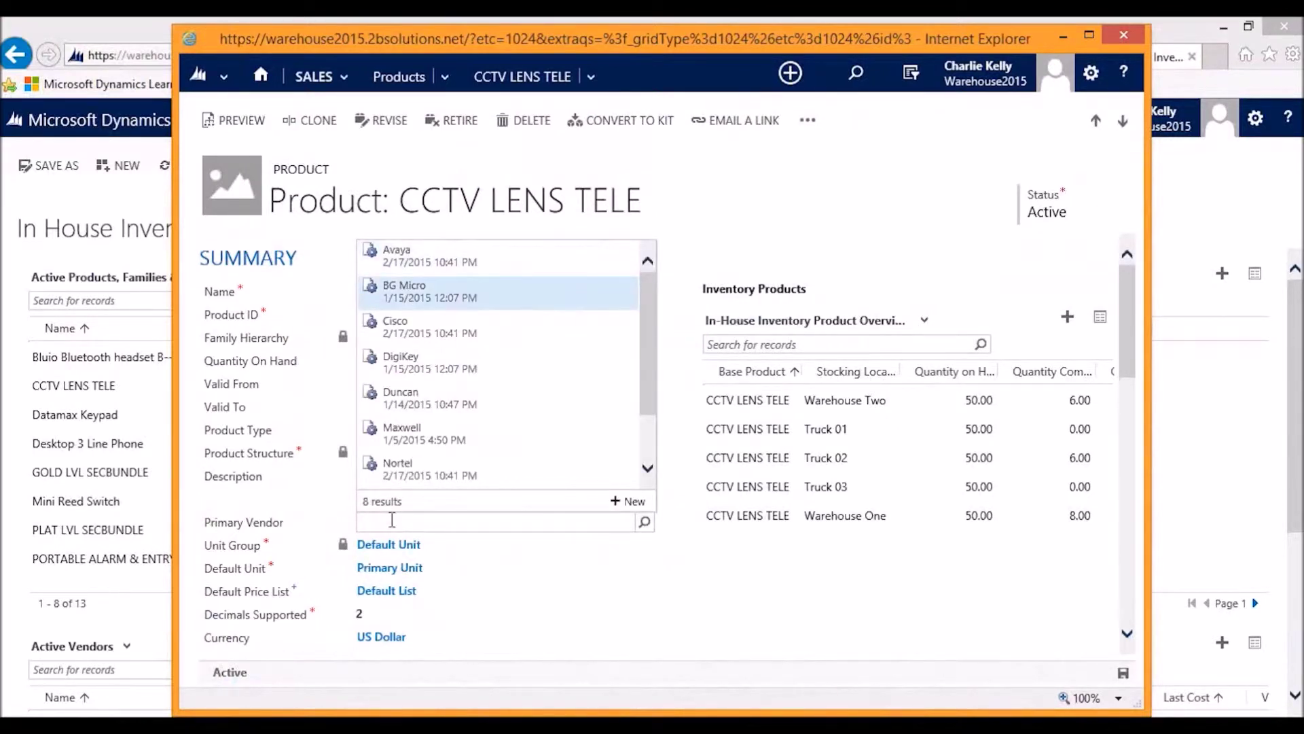
pyautogui.press('Return')
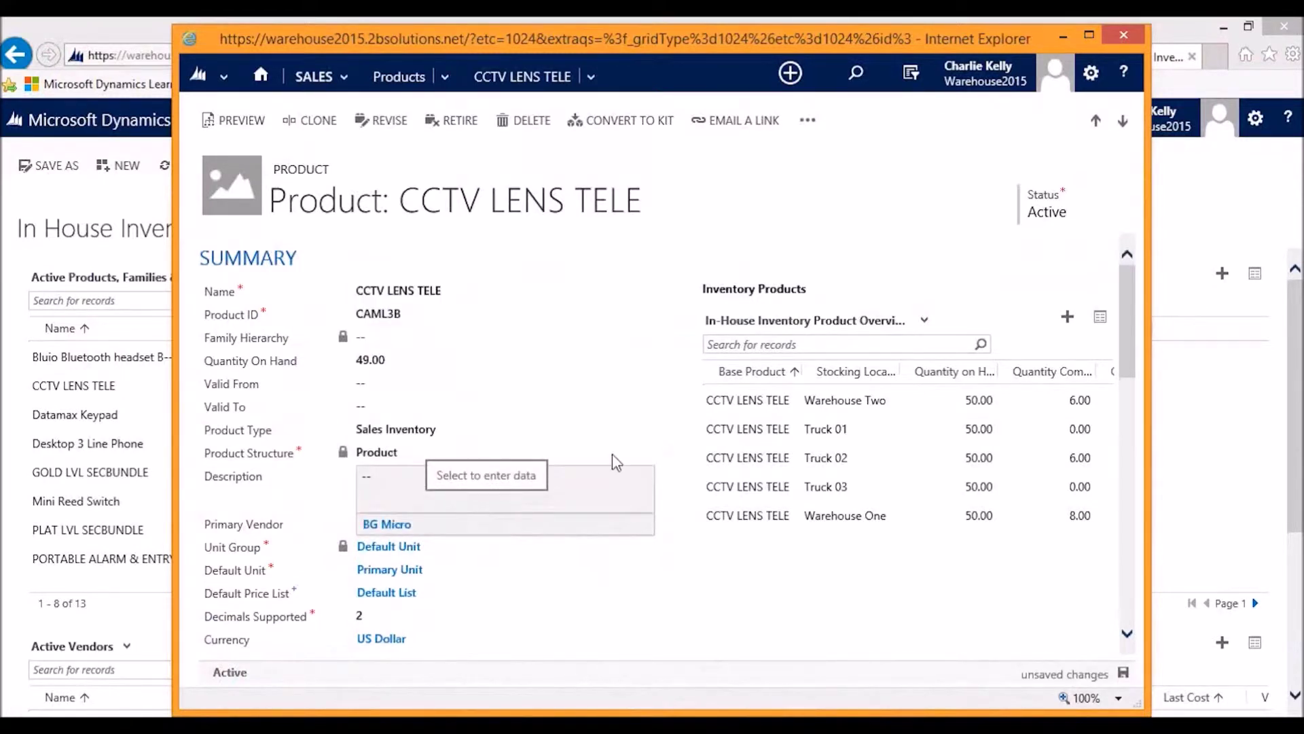
# - Inspect the five stocking location inventory rows, selecting Warehouse Two
pyautogui.moveTo(808, 429); pyautogui.dragTo(796, 371)
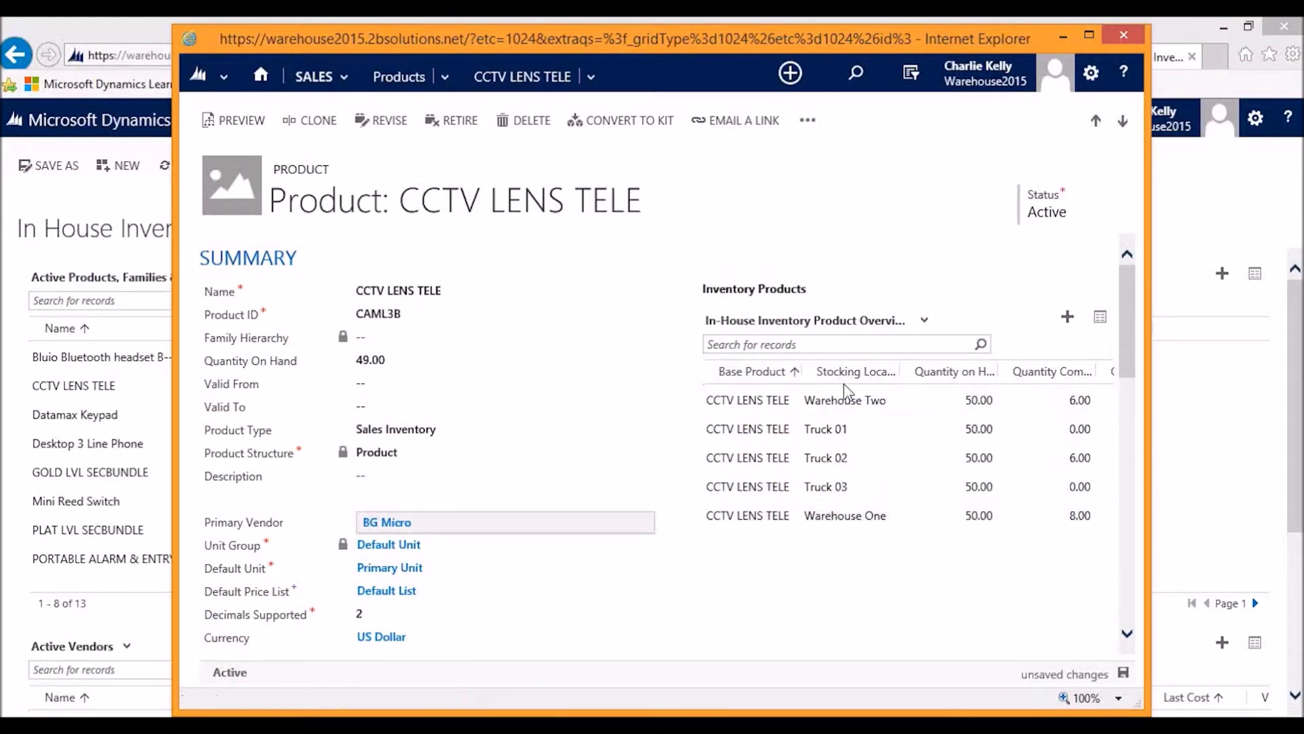
pyautogui.click(873, 402)
pyautogui.moveTo(807, 41); pyautogui.dragTo(761, 38)
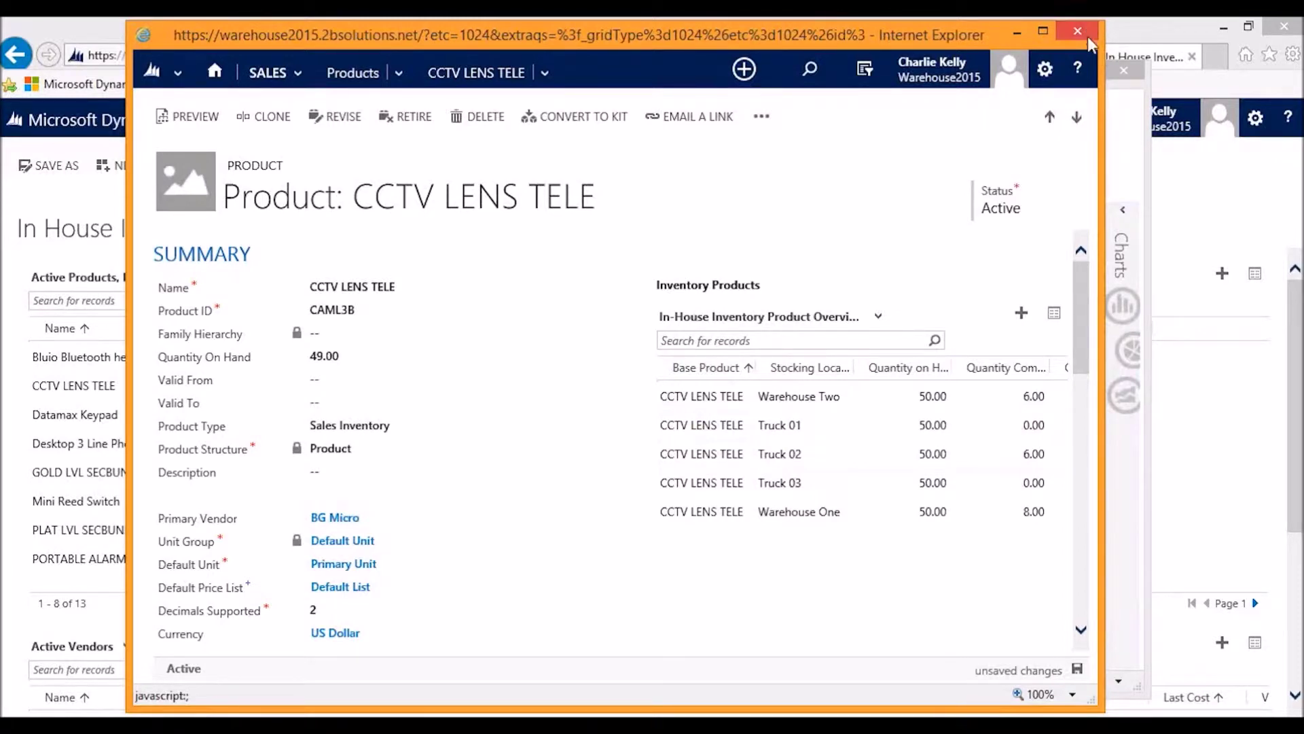
# - Close the product window and check the dashboard's inventory overview, Warehouse One at 42.00 available
pyautogui.click(1112, 72)
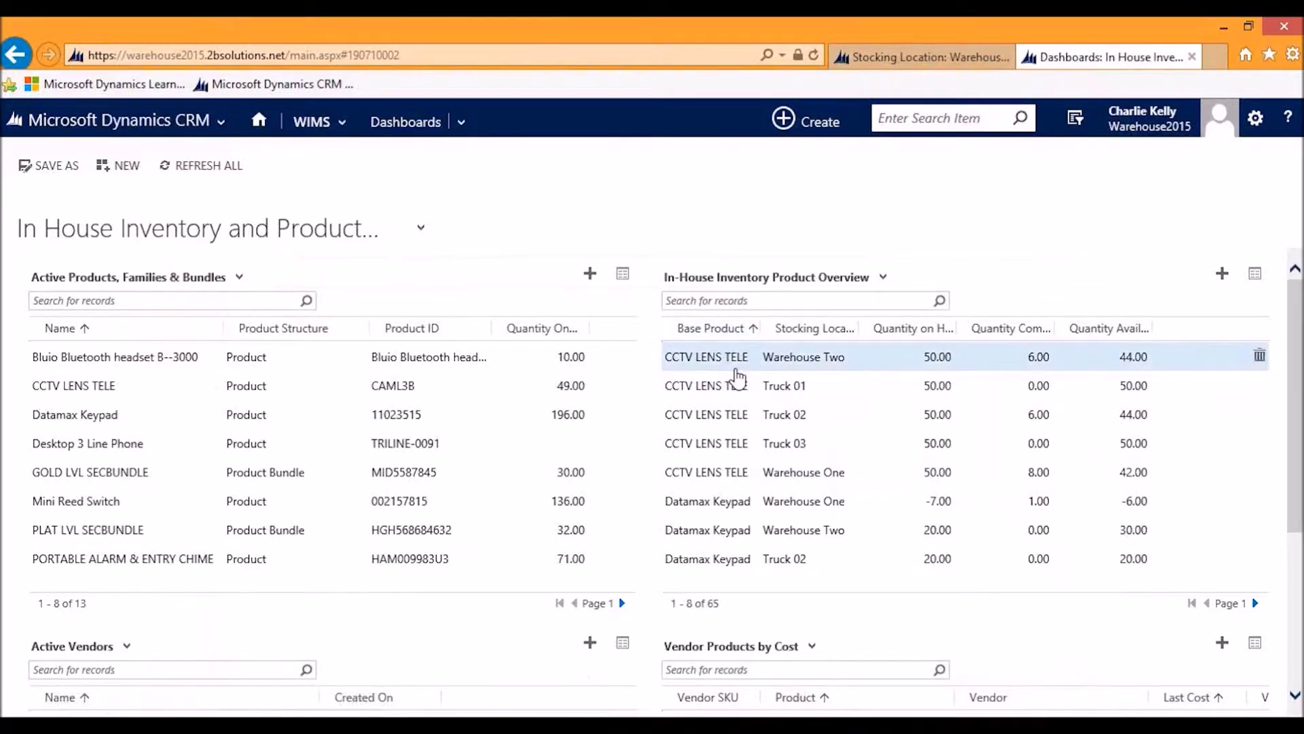
pyautogui.scroll(-1, 739, 377)
pyautogui.scroll(1, 822, 339)
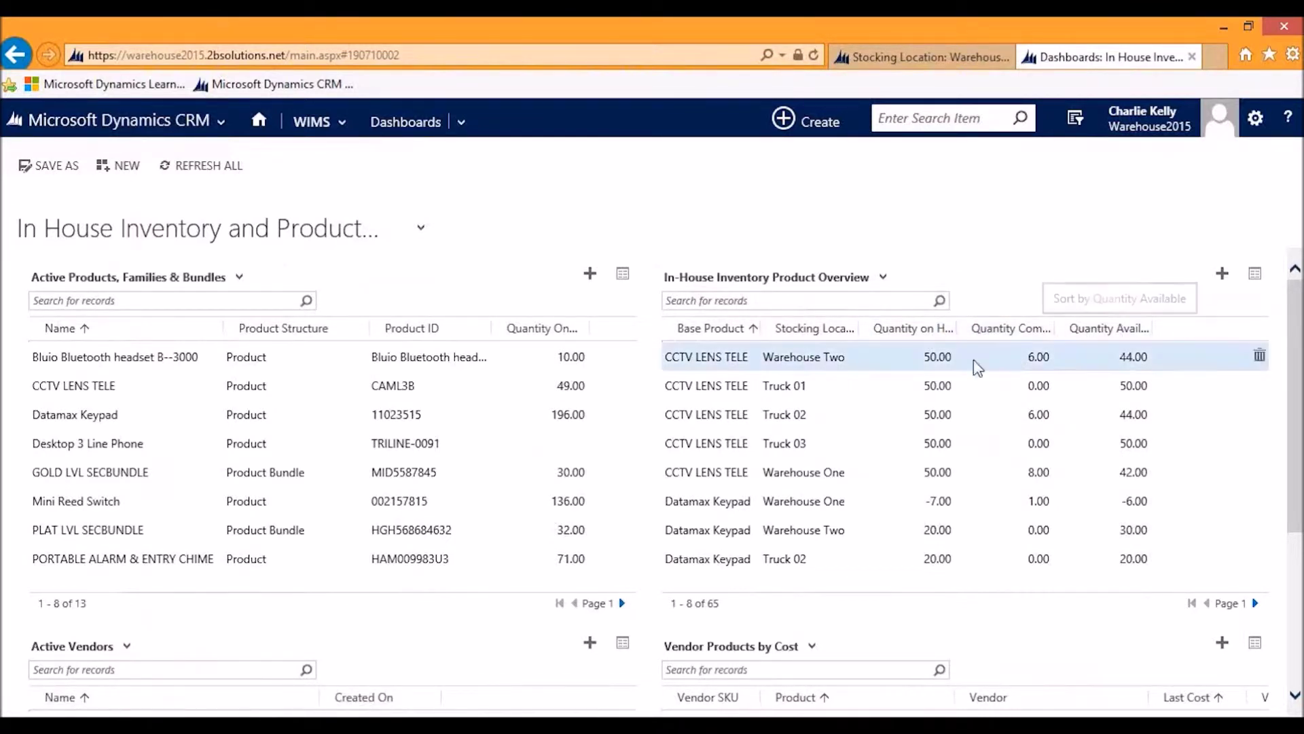
# - Open CCTV LENS TELE's Warehouse Two inventory record: 50 on hand, 44 available, 6 committed
pyautogui.doubleClick(889, 368)
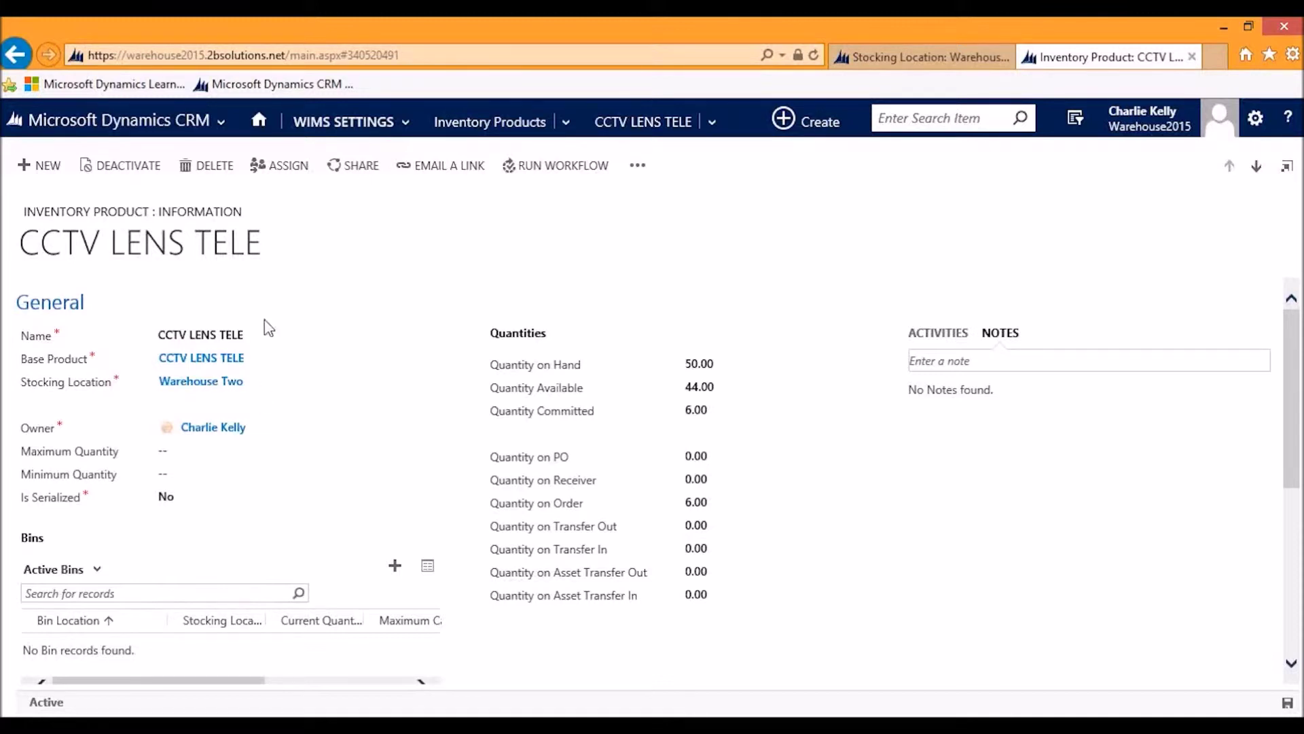
# - Return to the dashboard, scroll to the vendor grids, and open the Avaya vendor record
pyautogui.click(16, 54)
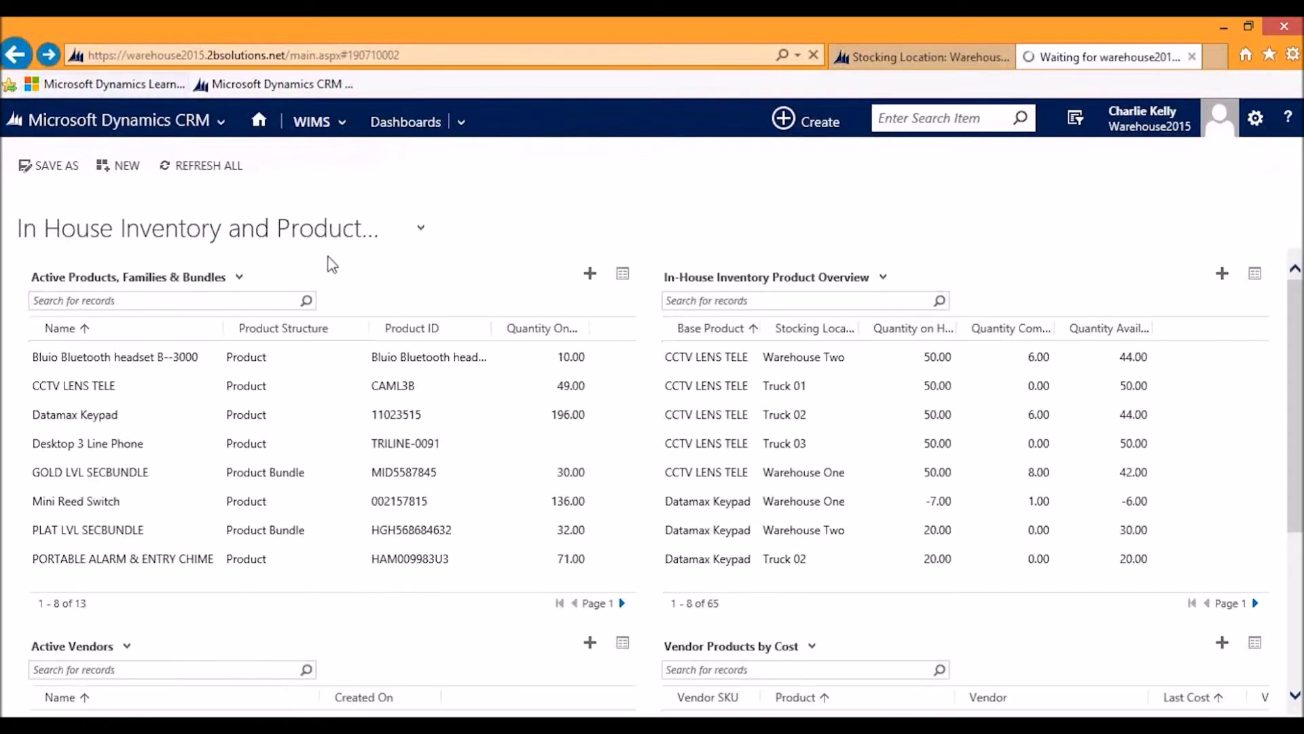
pyautogui.scroll(-4, 655, 289)
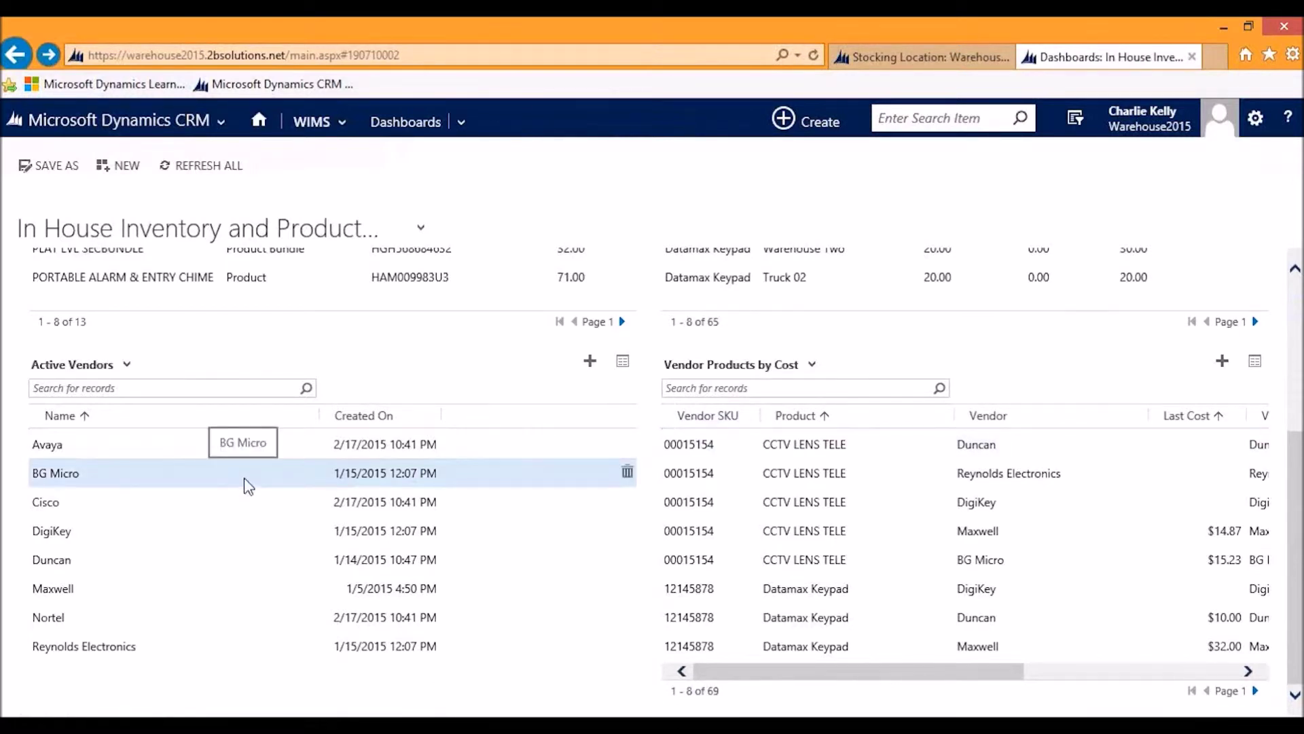
pyautogui.doubleClick(286, 454)
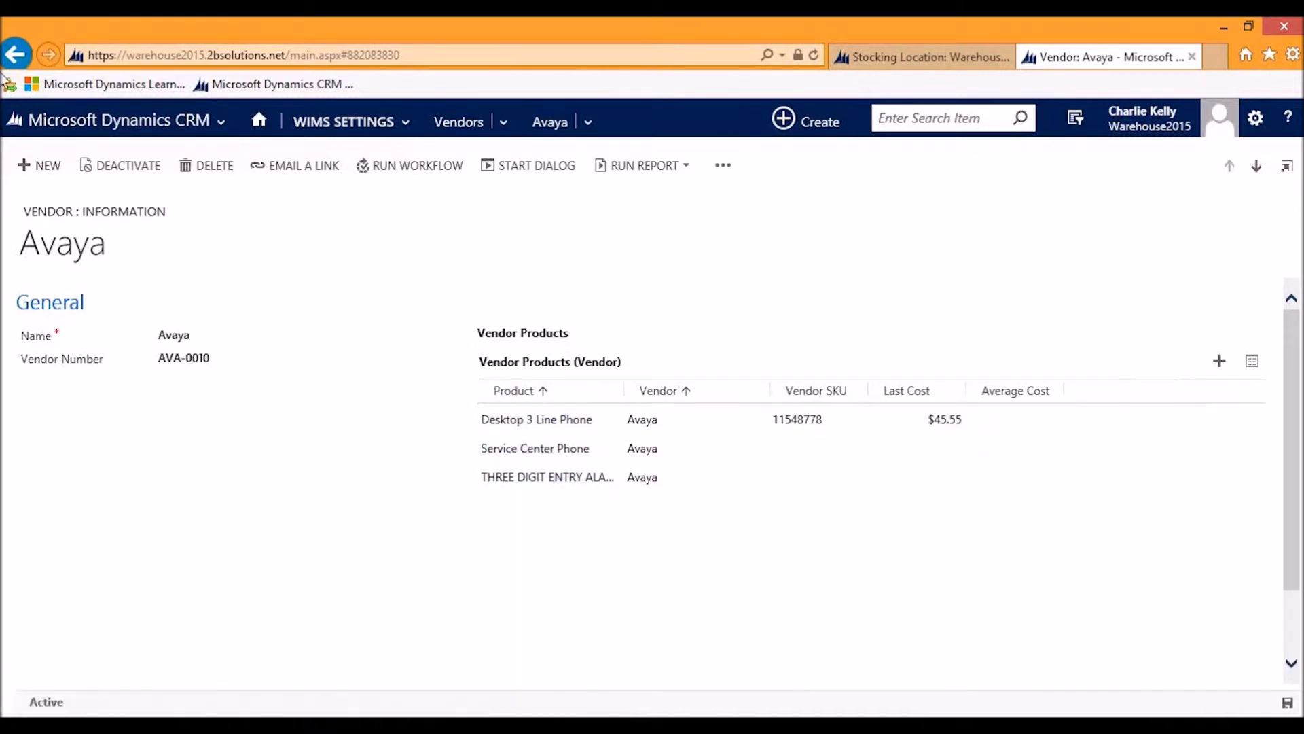
# - Go back from the Avaya vendor record to the In House Inventory and Products dashboard
pyautogui.click(15, 56)
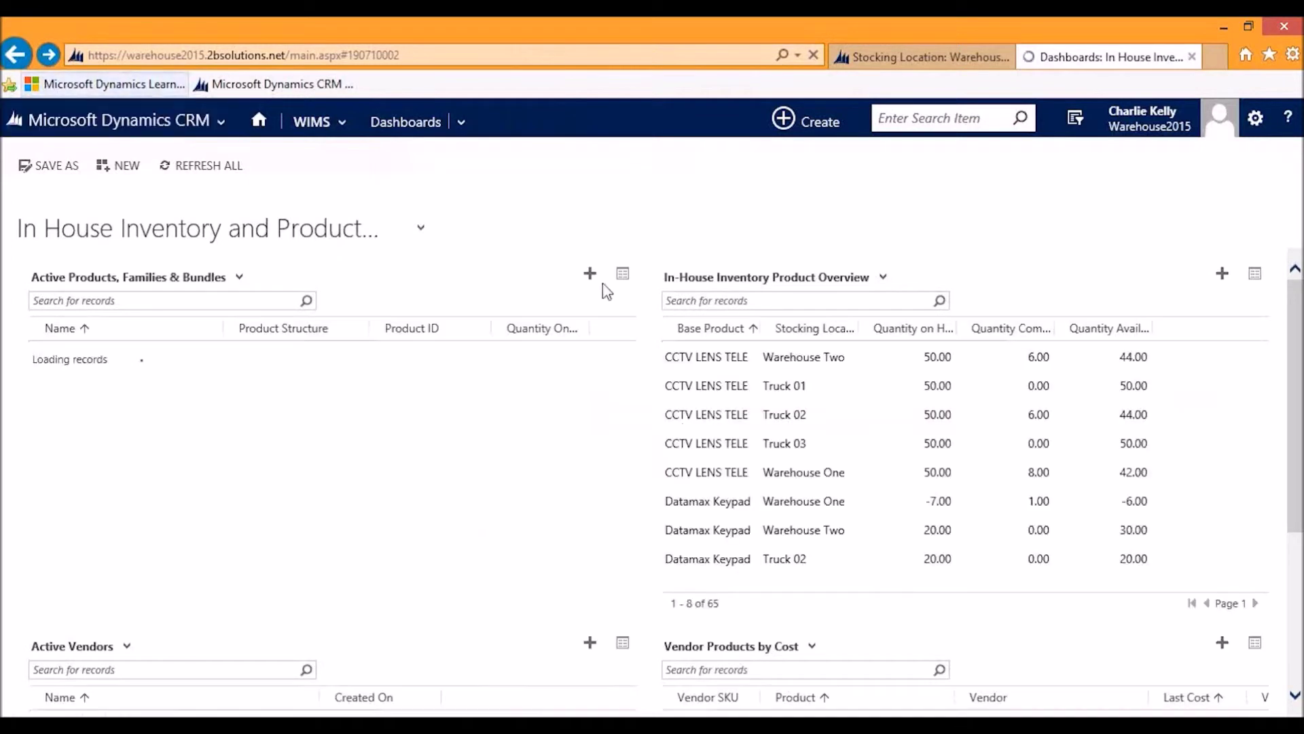
# - Scroll through the dashboard grids: 13 active products, 65 inventory rows, Active Vendors and Vendor Products by Cost
pyautogui.scroll(-5, 693, 449)
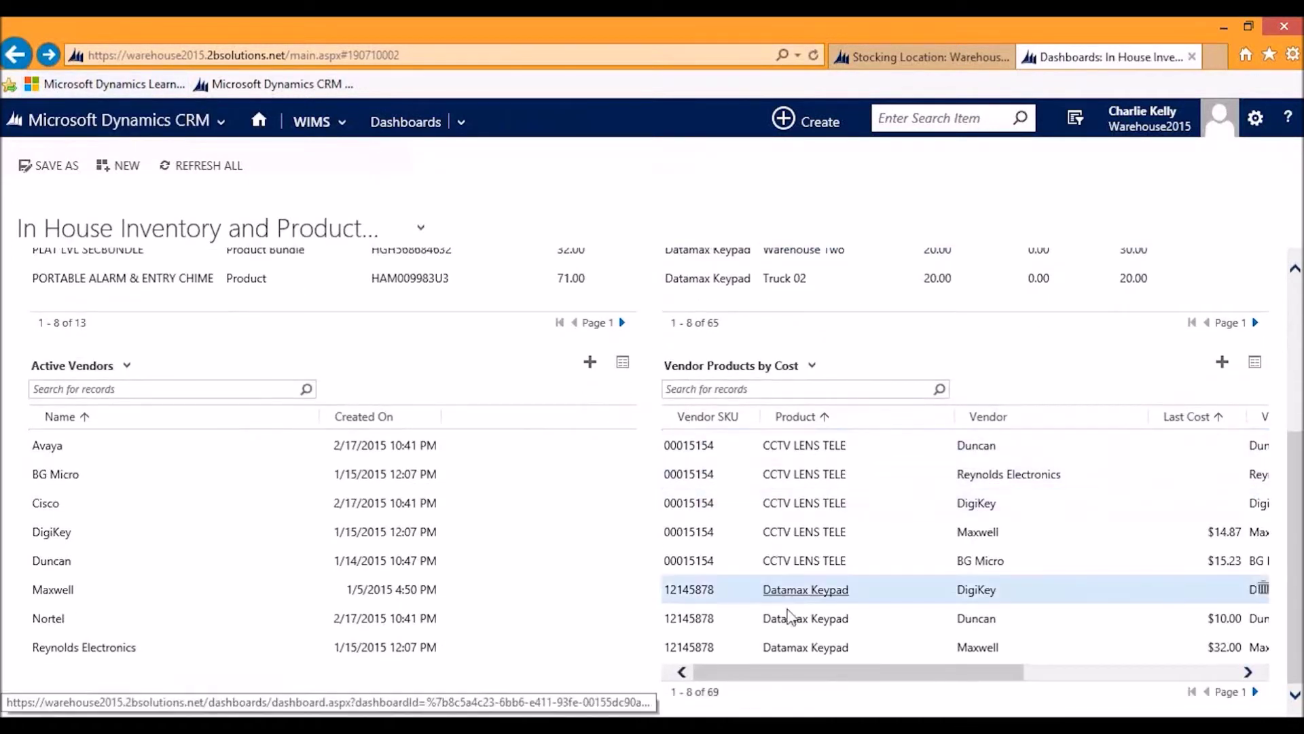
pyautogui.moveTo(817, 674)
pyautogui.mouseDown()
pyautogui.moveTo(833, 661)
pyautogui.moveTo(815, 671)
pyautogui.mouseUp()
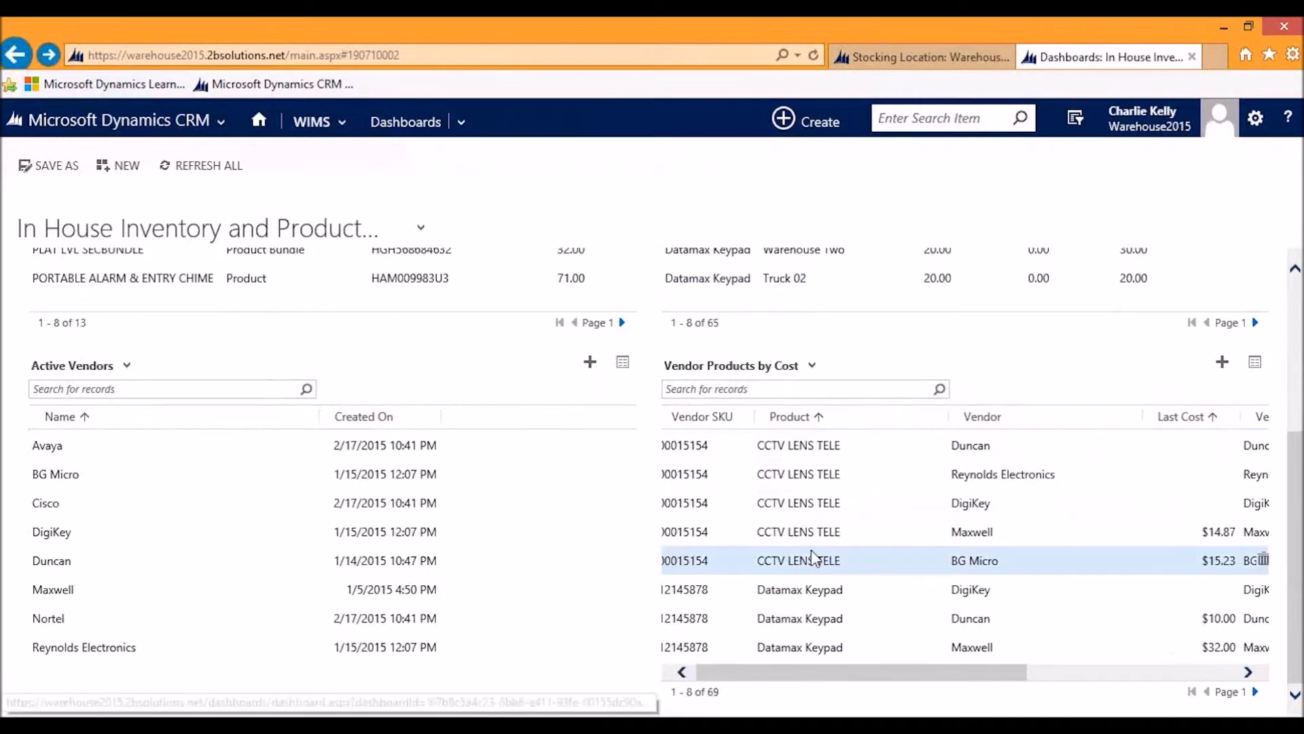
pyautogui.scroll(2, 827, 511)
pyautogui.scroll(-2, 827, 511)
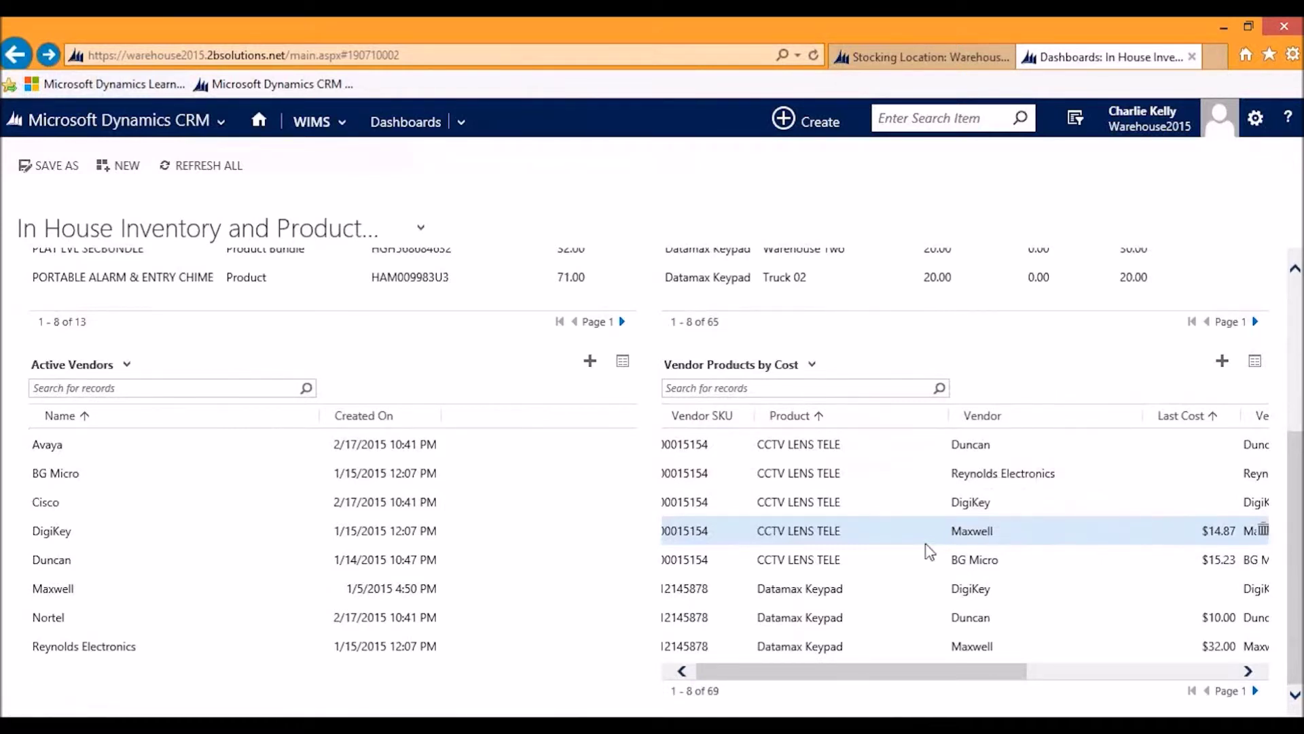
pyautogui.scroll(4, 923, 543)
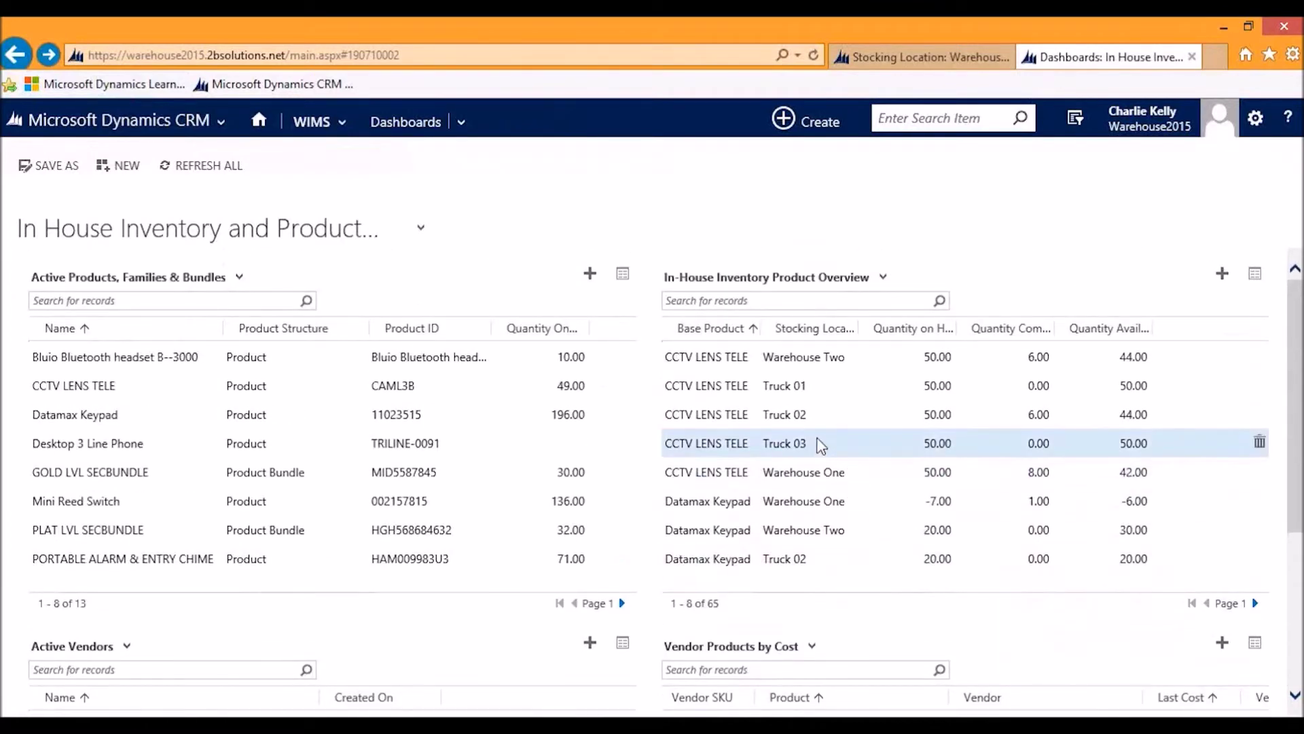
pyautogui.scroll(-1, 822, 445)
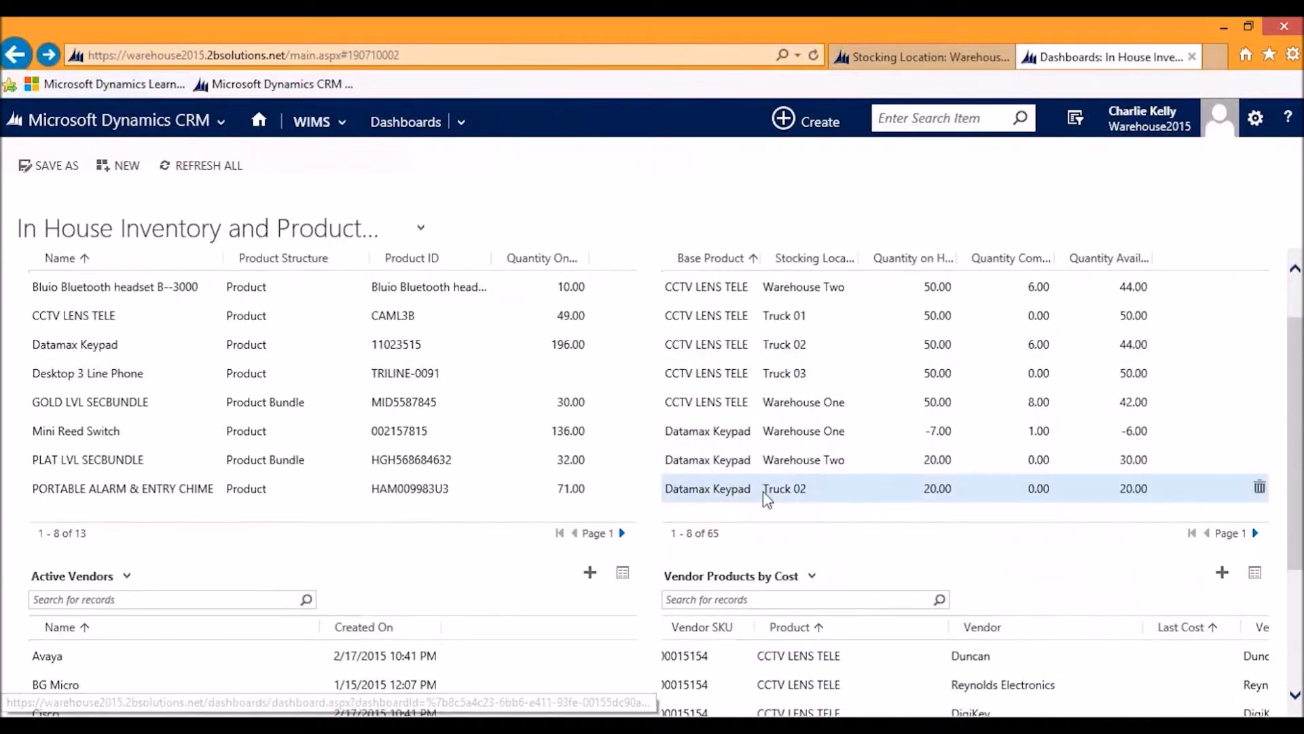
pyautogui.scroll(-1, 767, 499)
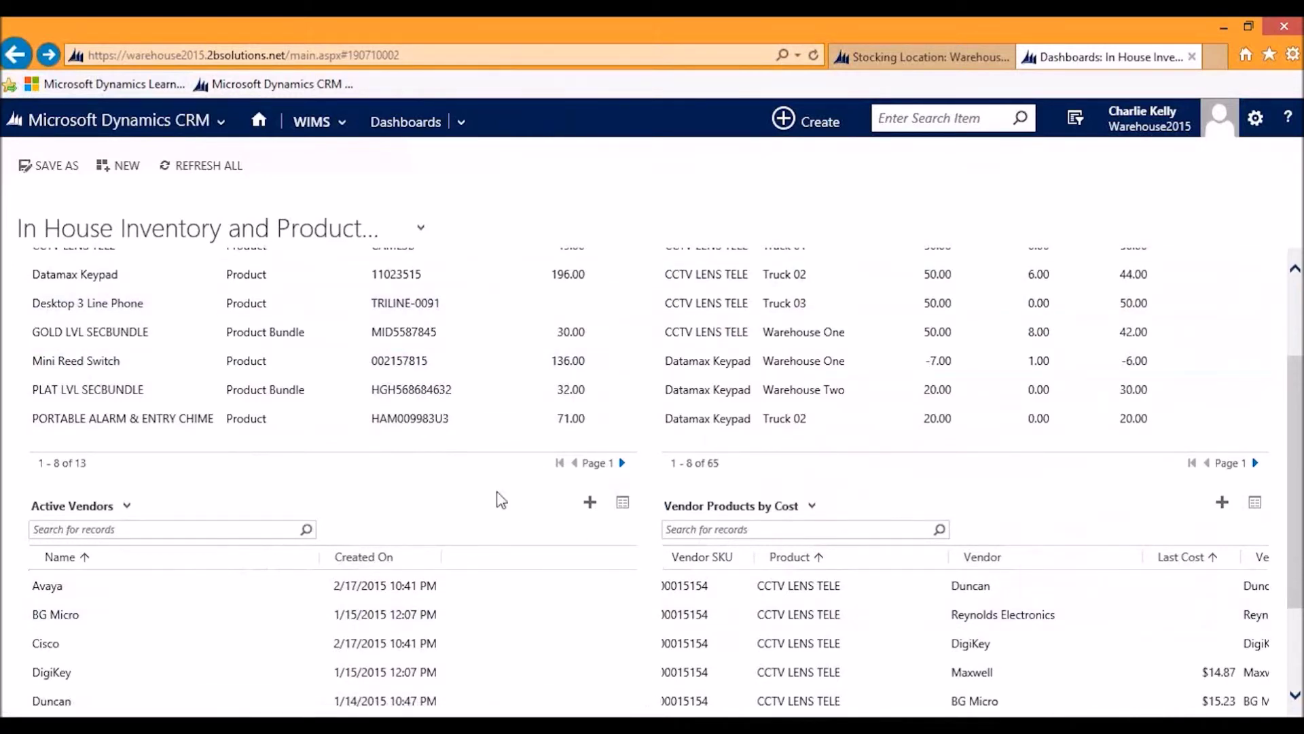
pyautogui.scroll(1, 367, 350)
pyautogui.scroll(-1, 632, 367)
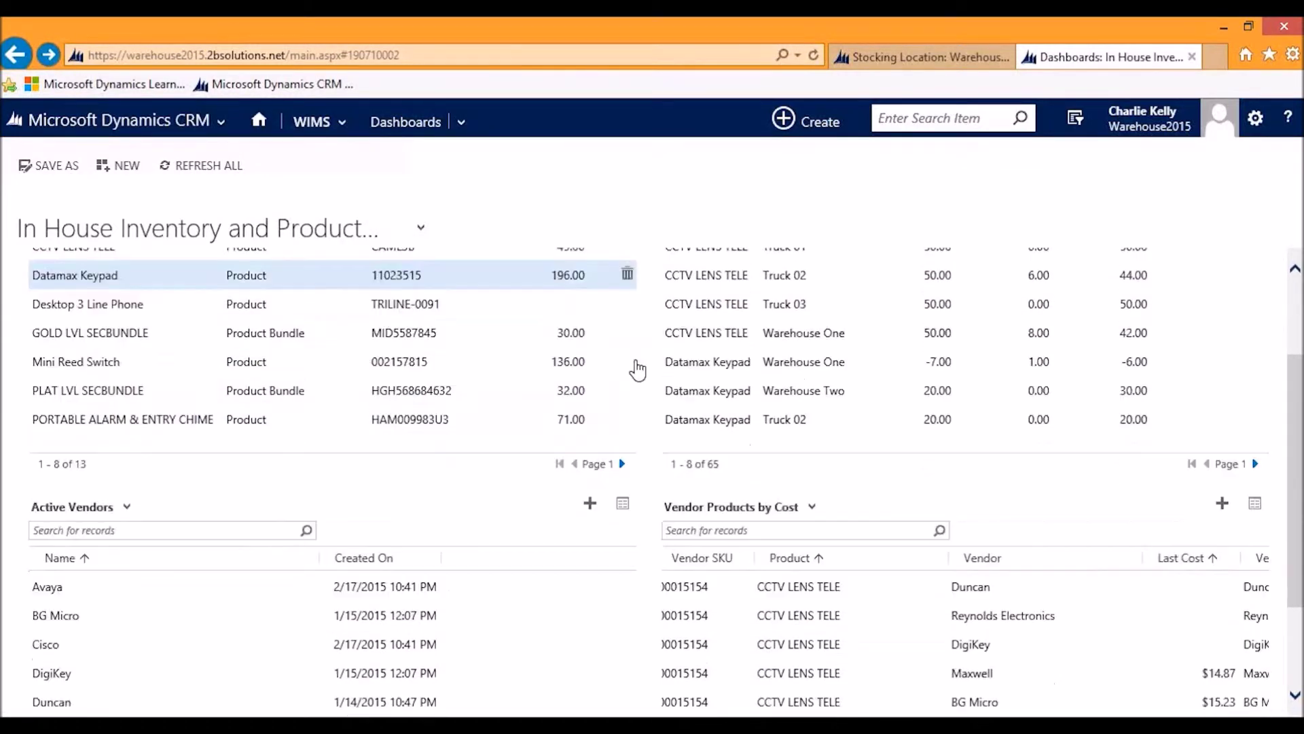
pyautogui.scroll(2, 781, 408)
pyautogui.scroll(-1, 822, 320)
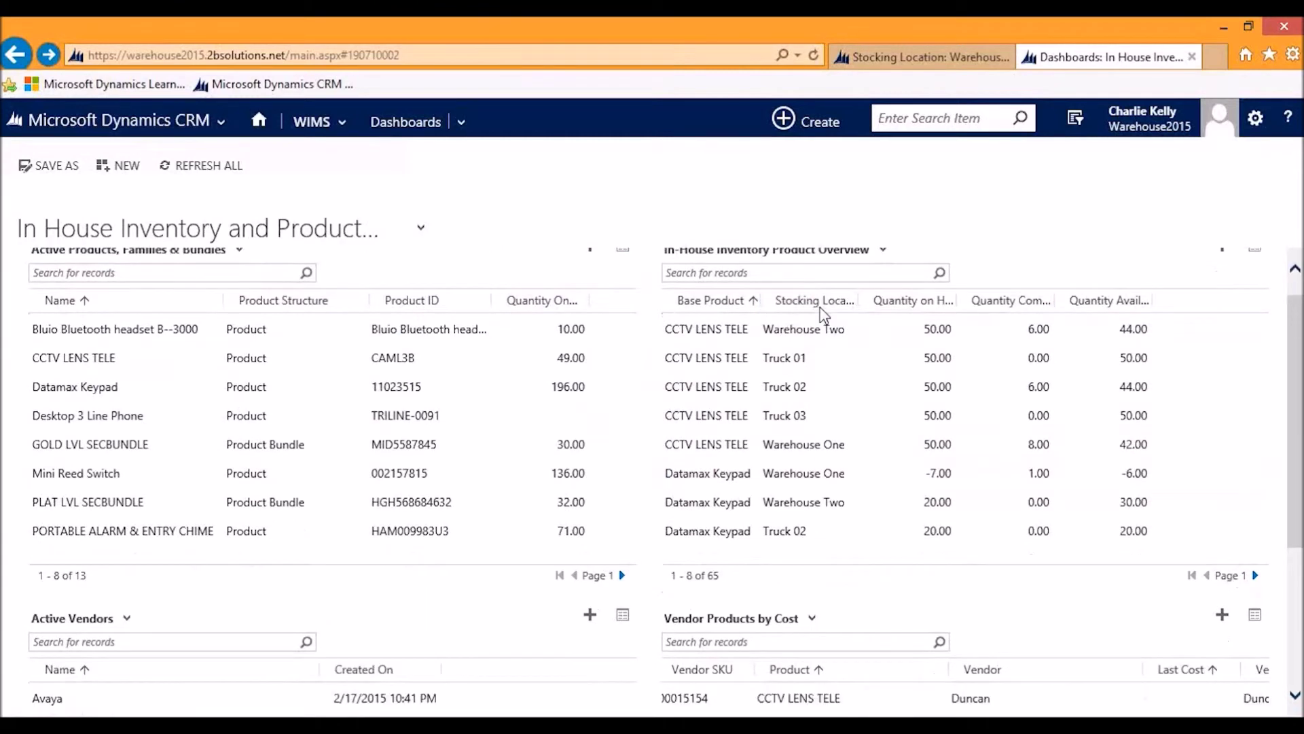
pyautogui.scroll(-3, 819, 530)
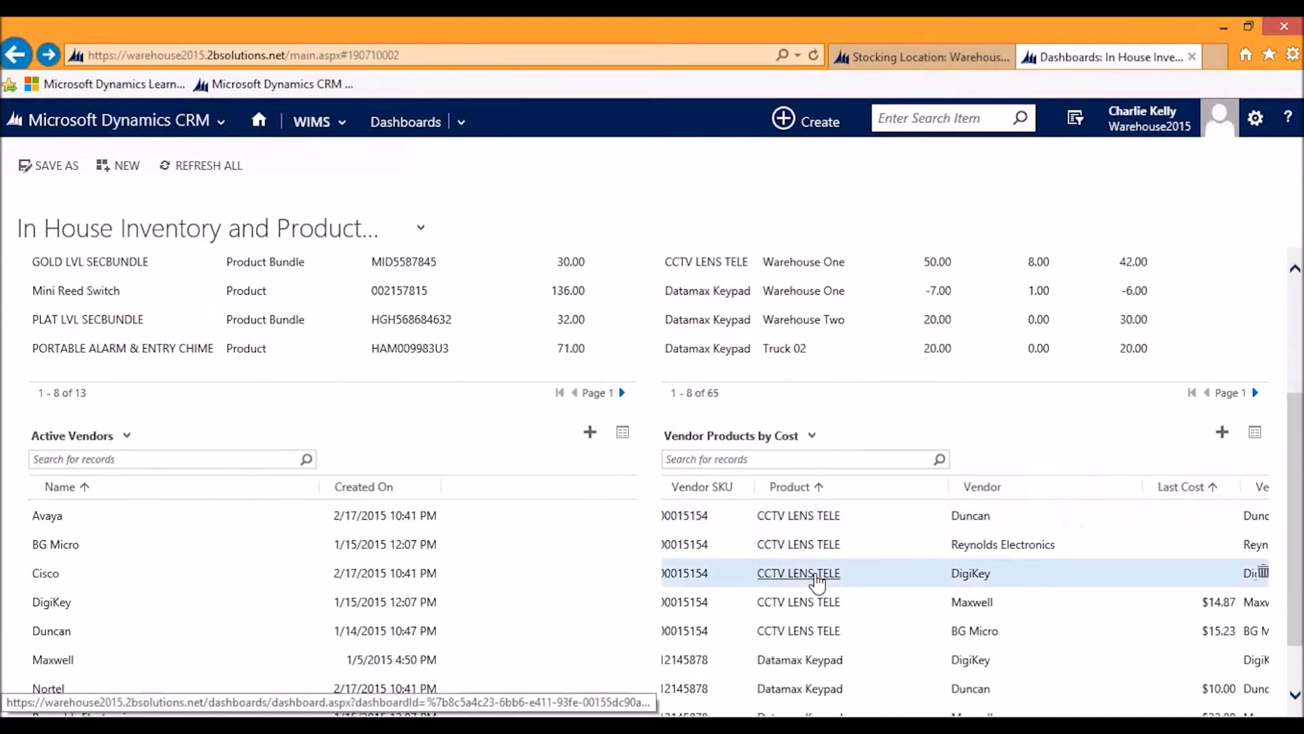
# - Show the WIMS sections (Dashboards, Purchase Orders, Receivers, Orders, Transfers, Assets), then dismiss the list
pyautogui.click(322, 121)
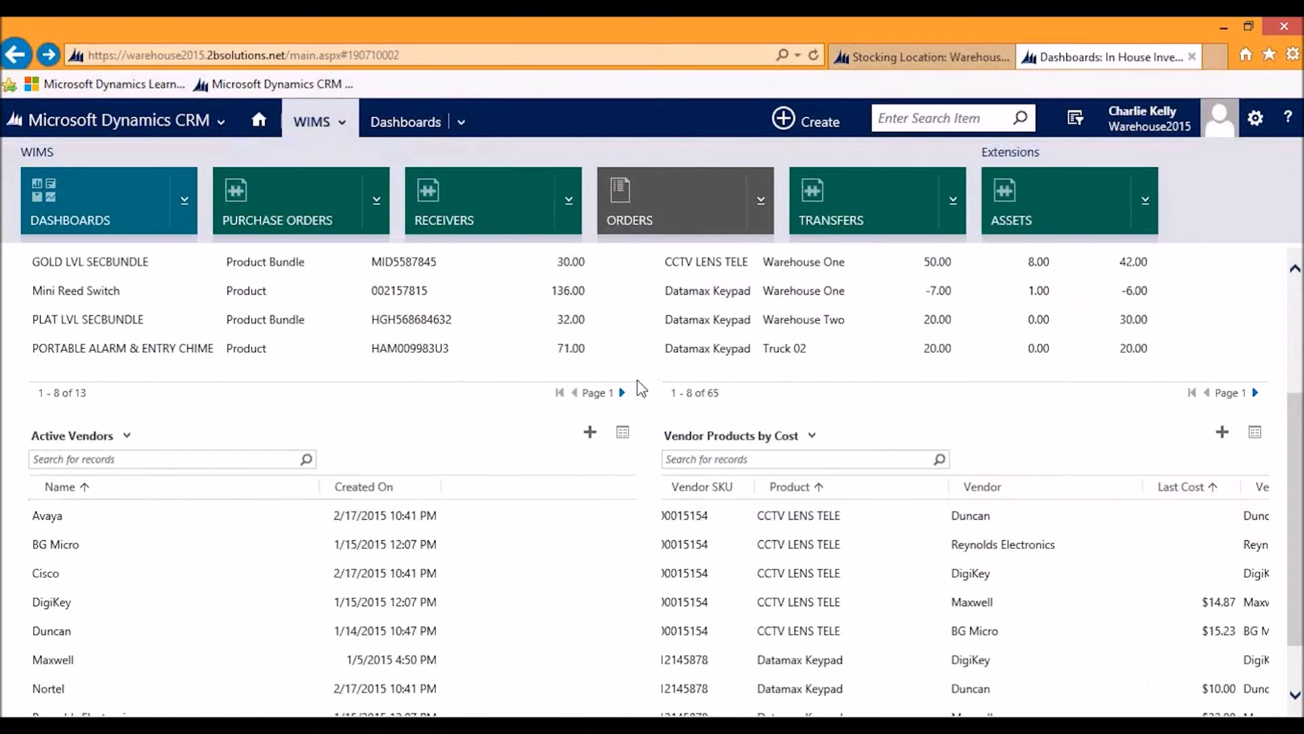
pyautogui.click(662, 383)
# - Scroll back up to the top of the In House Inventory and Products dashboard
pyautogui.scroll(3, 661, 383)
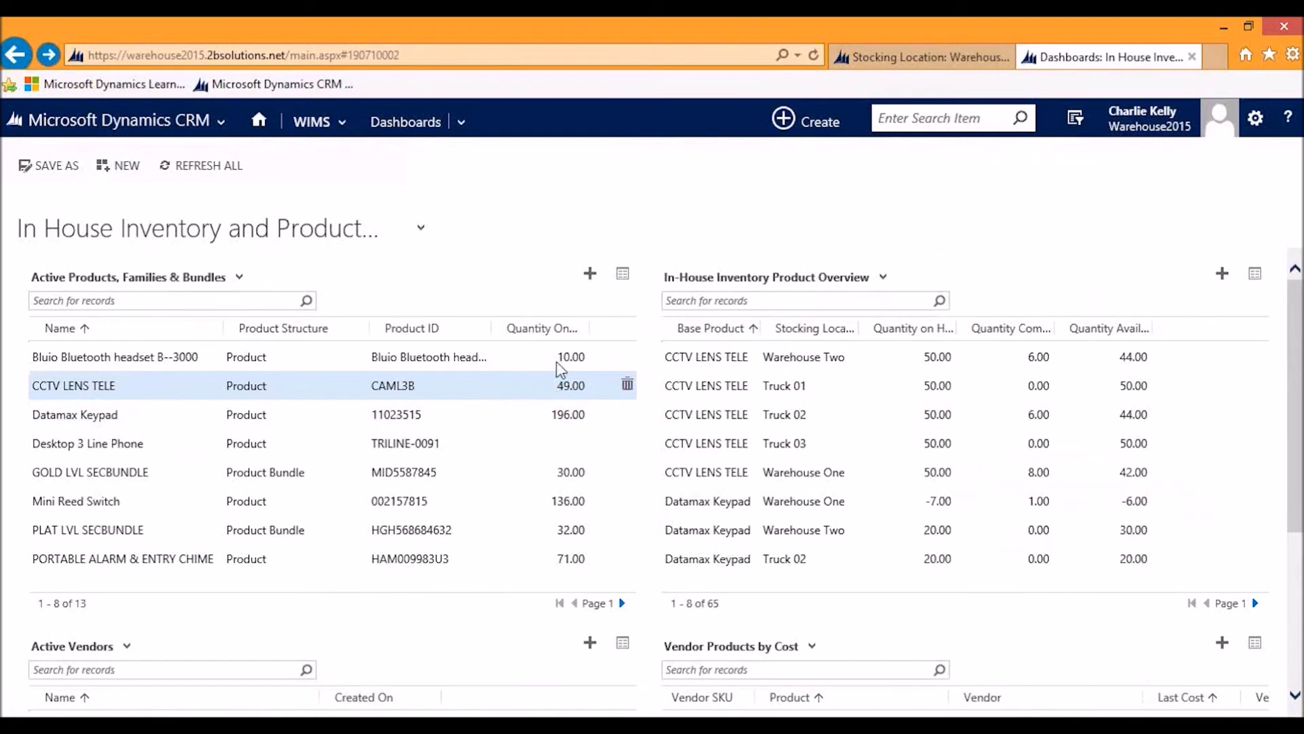